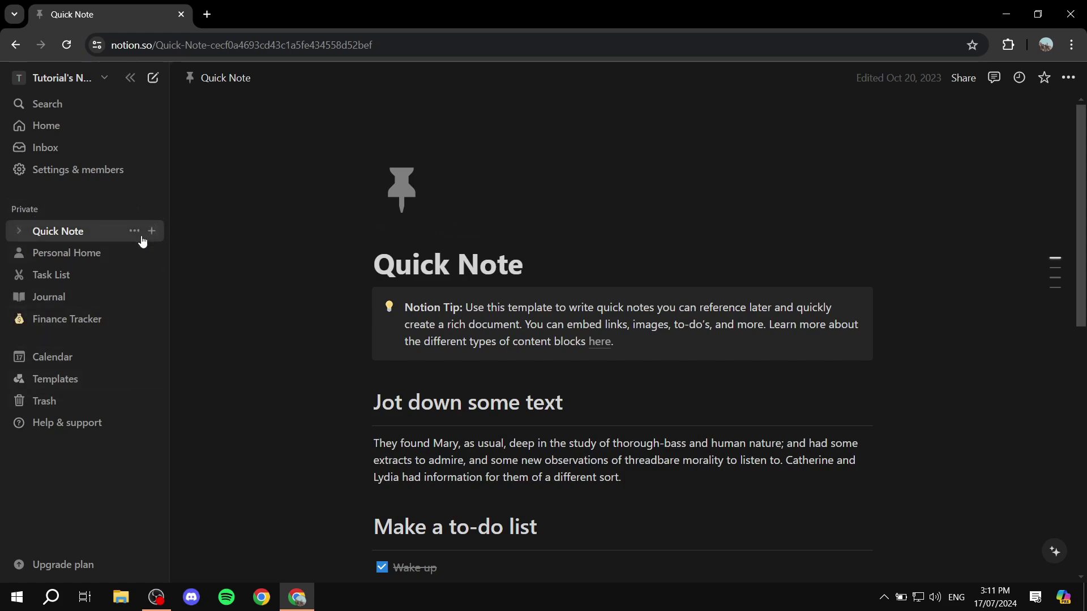
Step: Create a new page in the Private section and give it the red collision emoji as its icon
{"action": "left_click", "coordinate": [153, 210]}
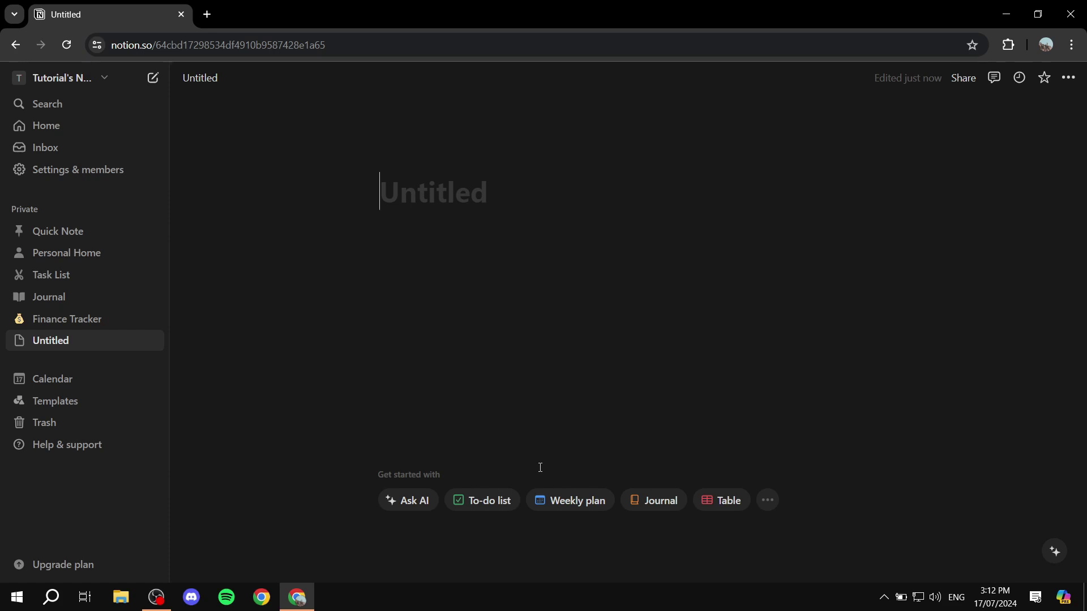
{"action": "mouse_move", "coordinate": [566, 201]}
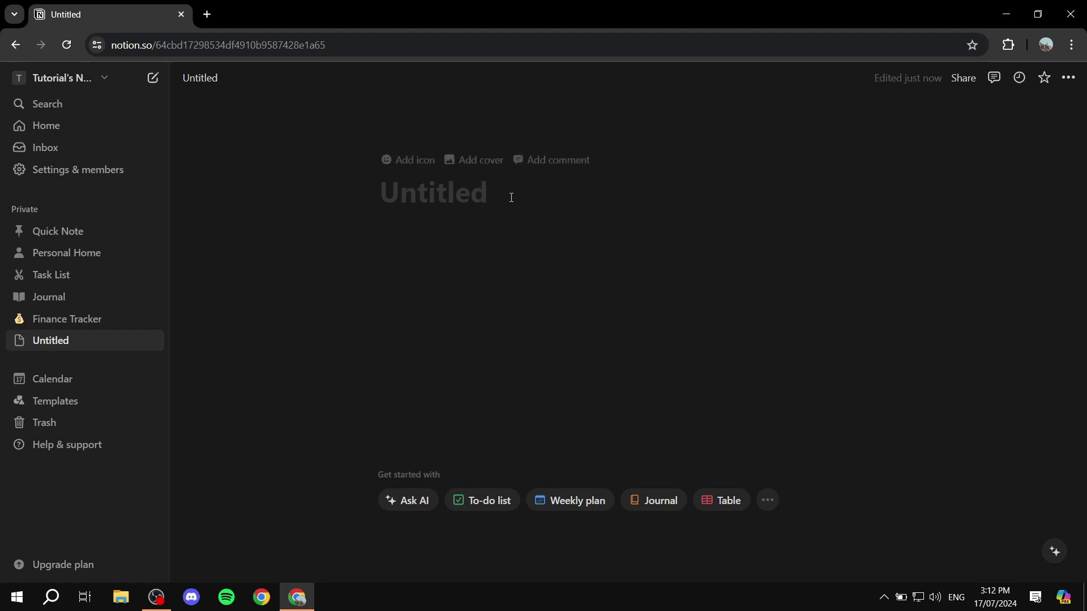
{"action": "left_click", "coordinate": [403, 161]}
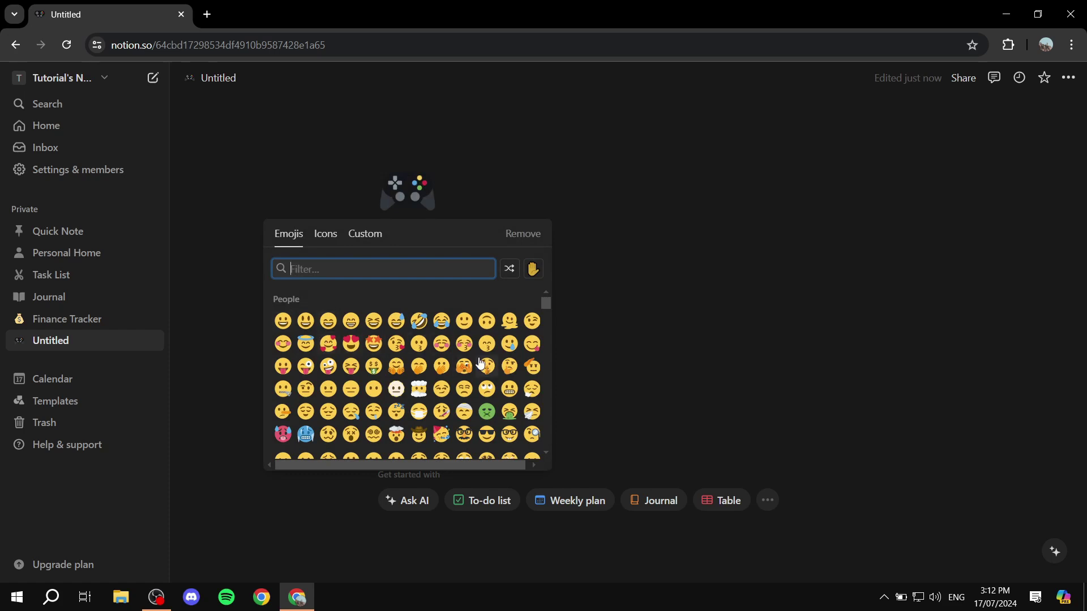
{"action": "scroll", "coordinate": [498, 379], "scroll_direction": "down", "scroll_amount": 3}
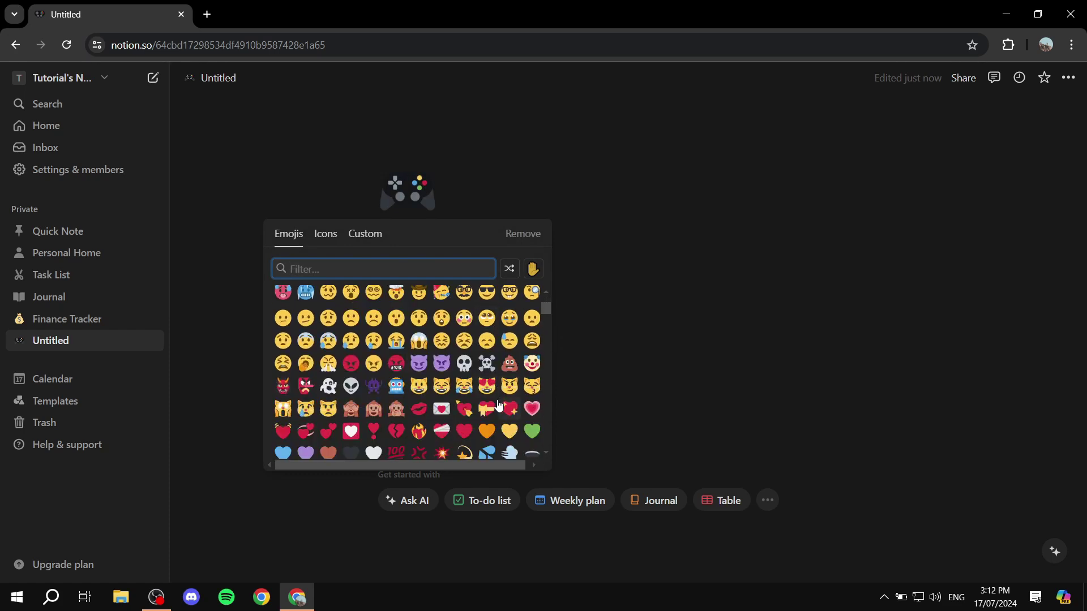
{"action": "scroll", "coordinate": [486, 396], "scroll_direction": "down", "scroll_amount": 1}
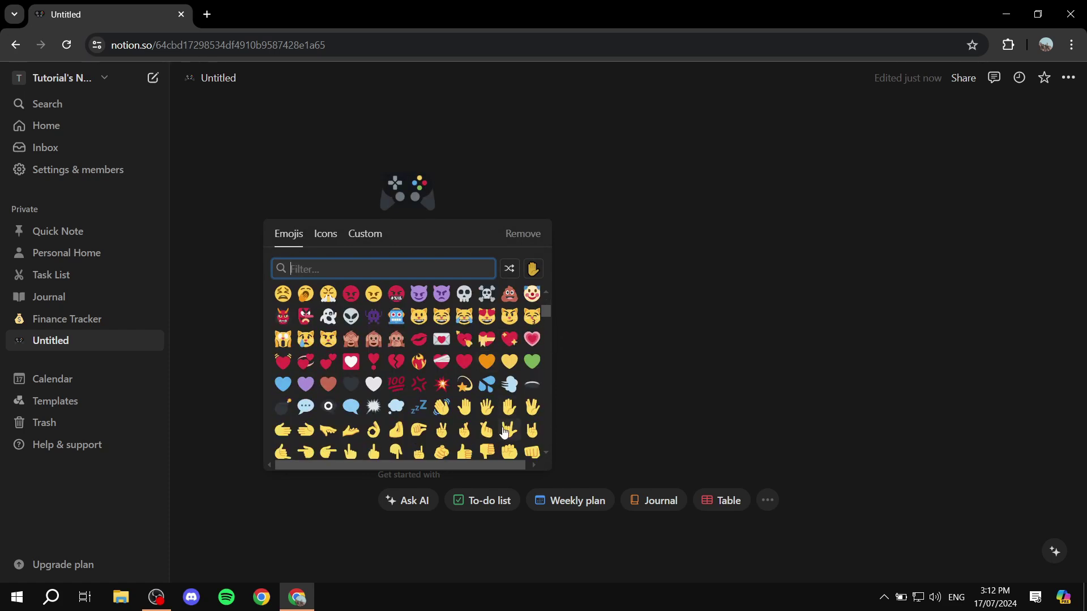
{"action": "left_click", "coordinate": [442, 384]}
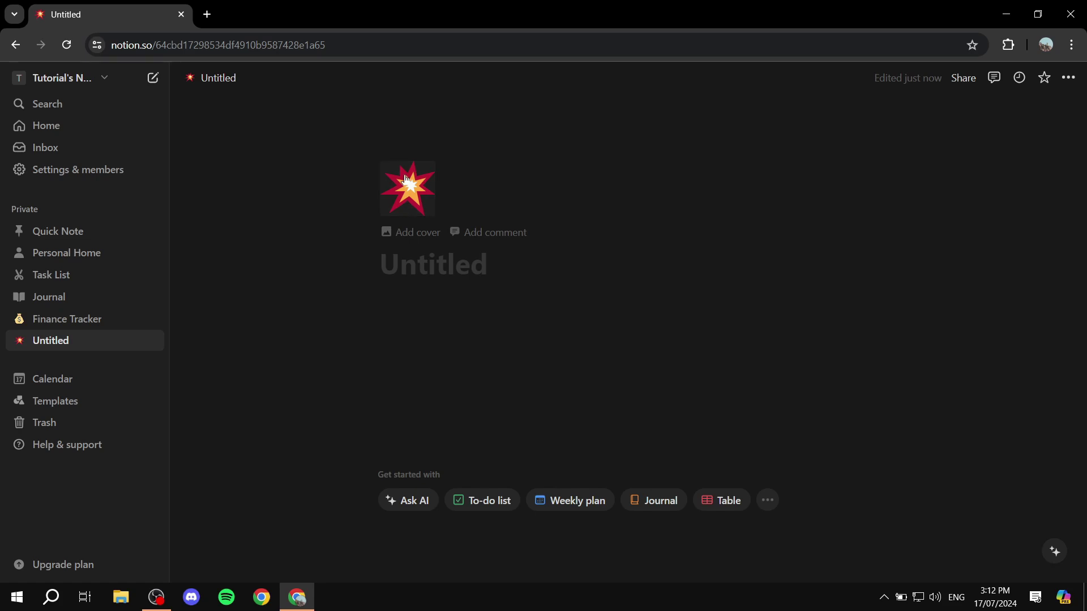
Step: Search the emojis for "money" and change the page icon to the money with wings
{"action": "left_click", "coordinate": [411, 207]}
{"action": "scroll", "coordinate": [417, 366], "scroll_direction": "down", "scroll_amount": 5}
{"action": "scroll", "coordinate": [418, 365], "scroll_direction": "down", "scroll_amount": 3}
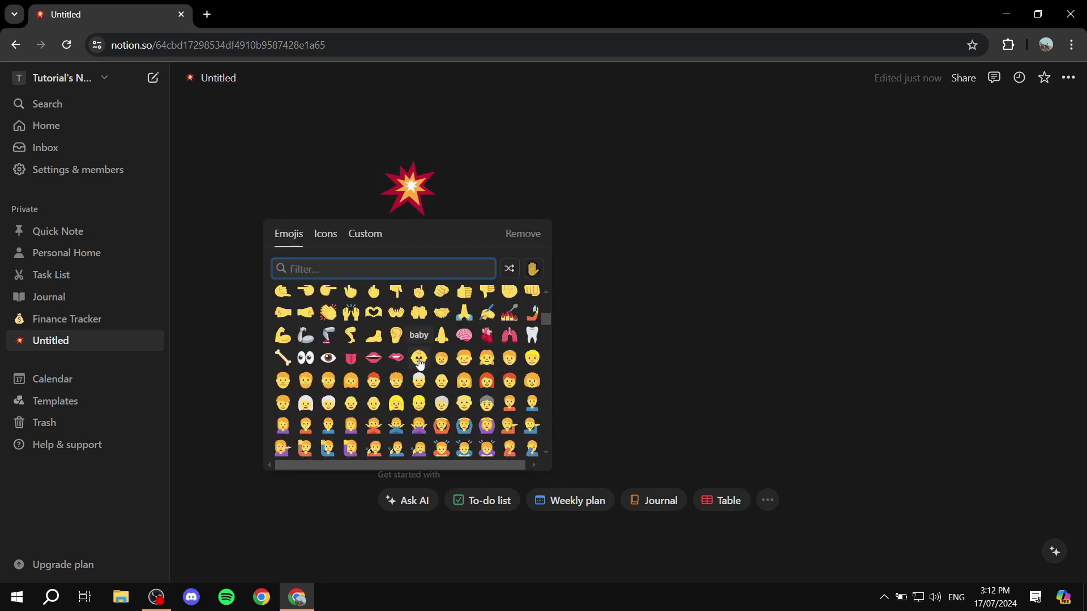
{"action": "scroll", "coordinate": [418, 363], "scroll_direction": "down", "scroll_amount": 3}
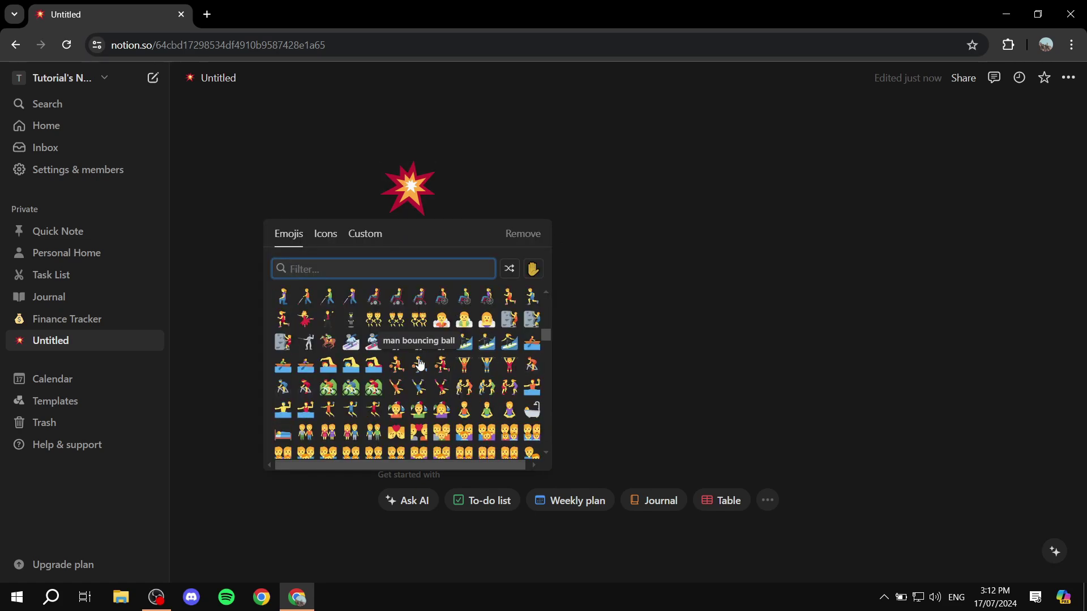
{"action": "type", "text": "money"}
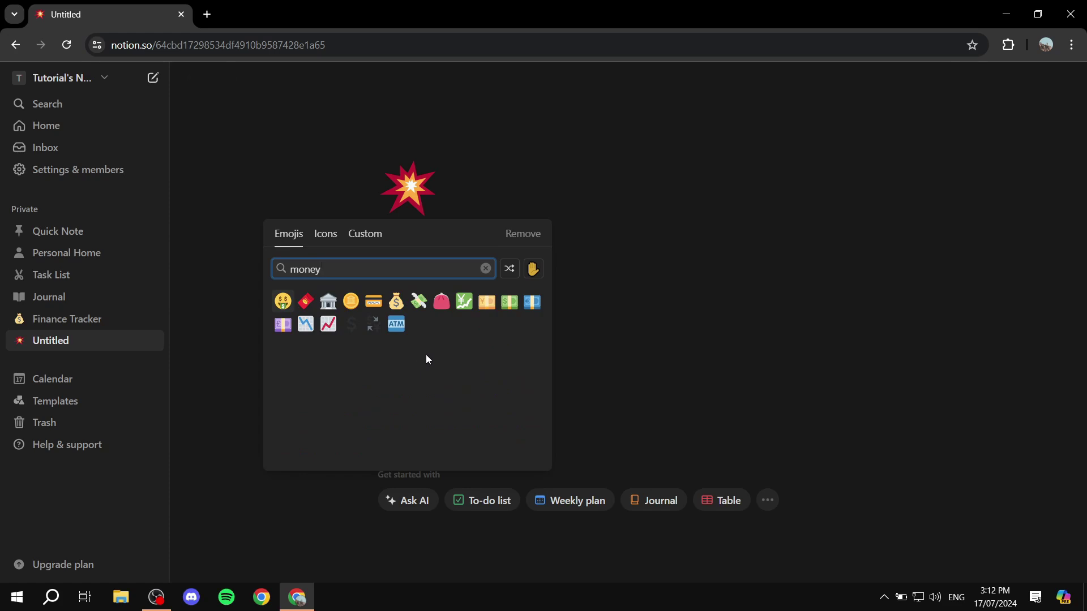
{"action": "left_click", "coordinate": [419, 302]}
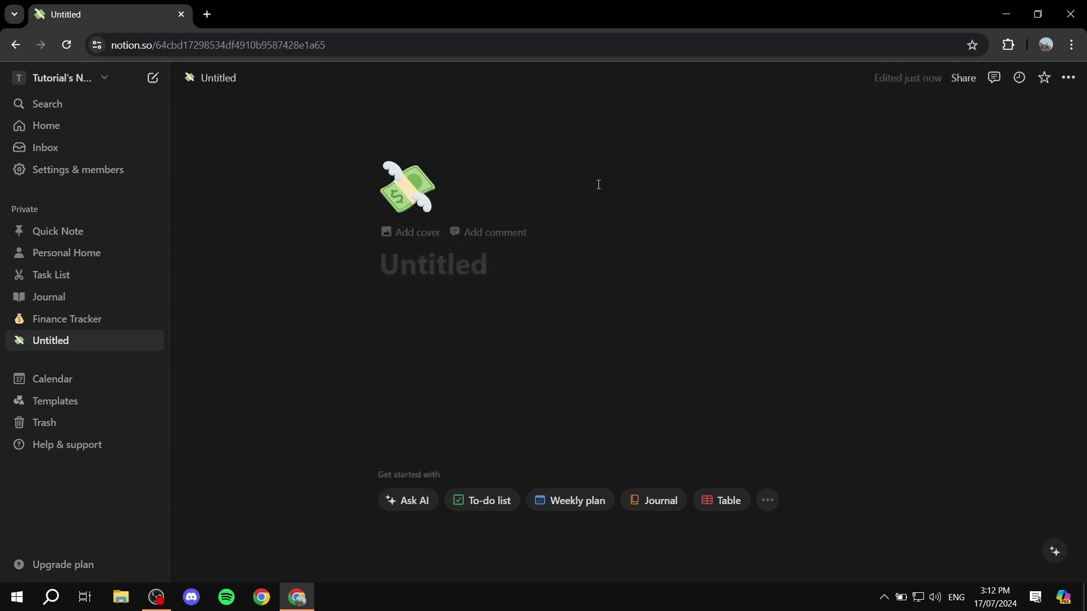
Step: Add a cover image to the new page and title the page "Test Template"
{"action": "left_click", "coordinate": [413, 233]}
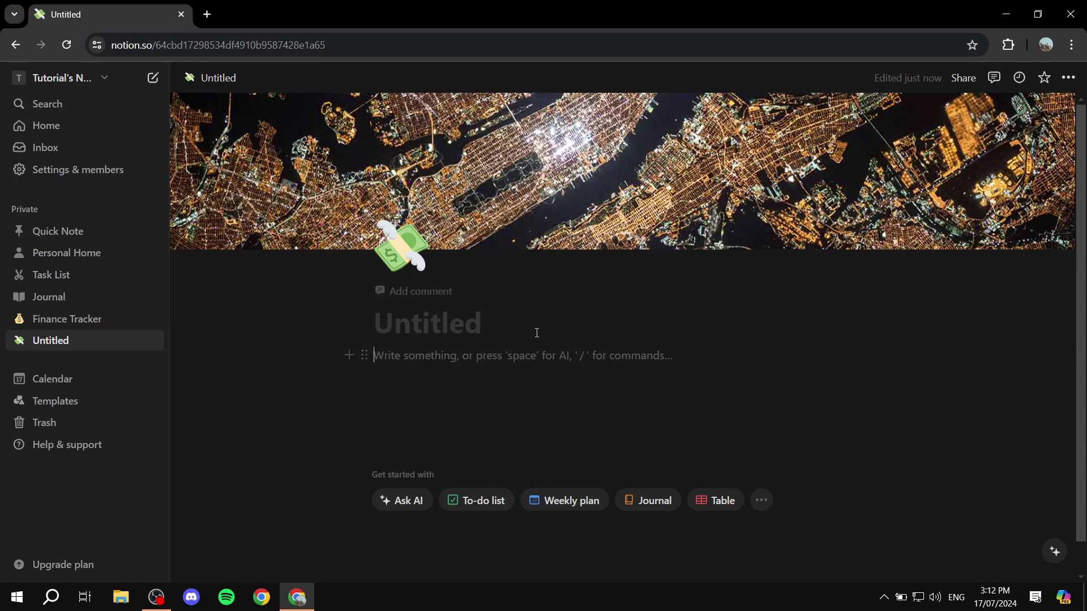
{"action": "left_click", "coordinate": [536, 312]}
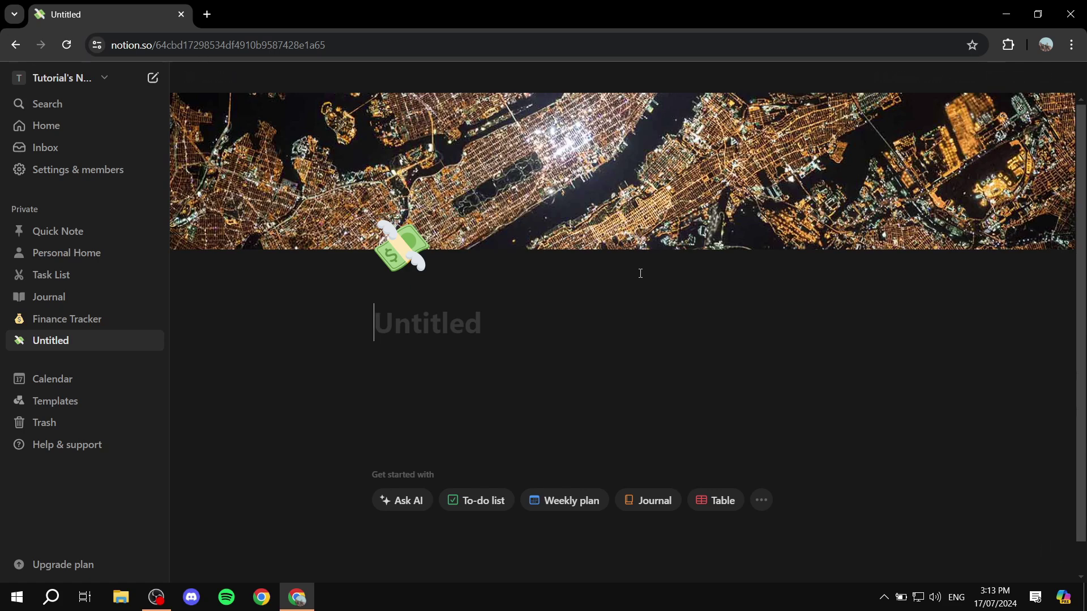
{"action": "type", "text": "Test Template"}
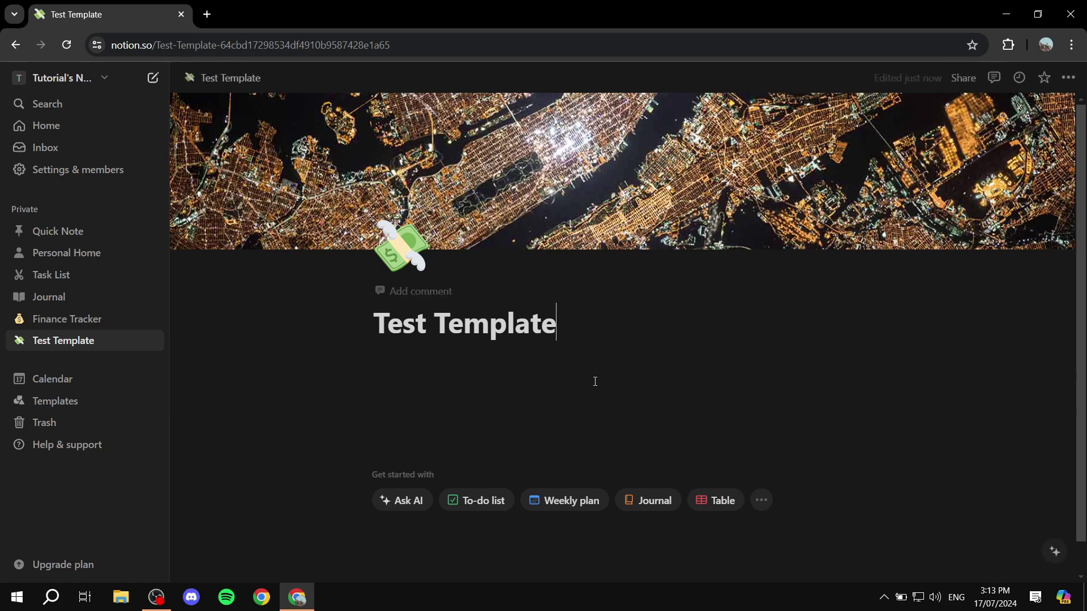
Step: Embed a new sub-page in the body of the Test Template page
{"action": "key", "text": "Return"}
{"action": "type", "text": "/"}
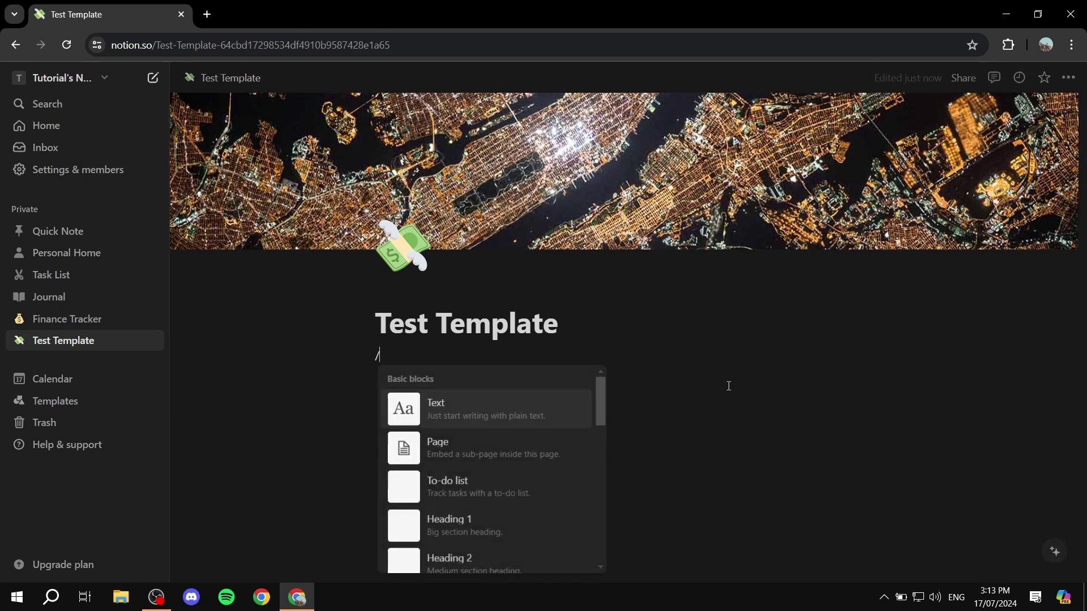
{"action": "left_click", "coordinate": [417, 432]}
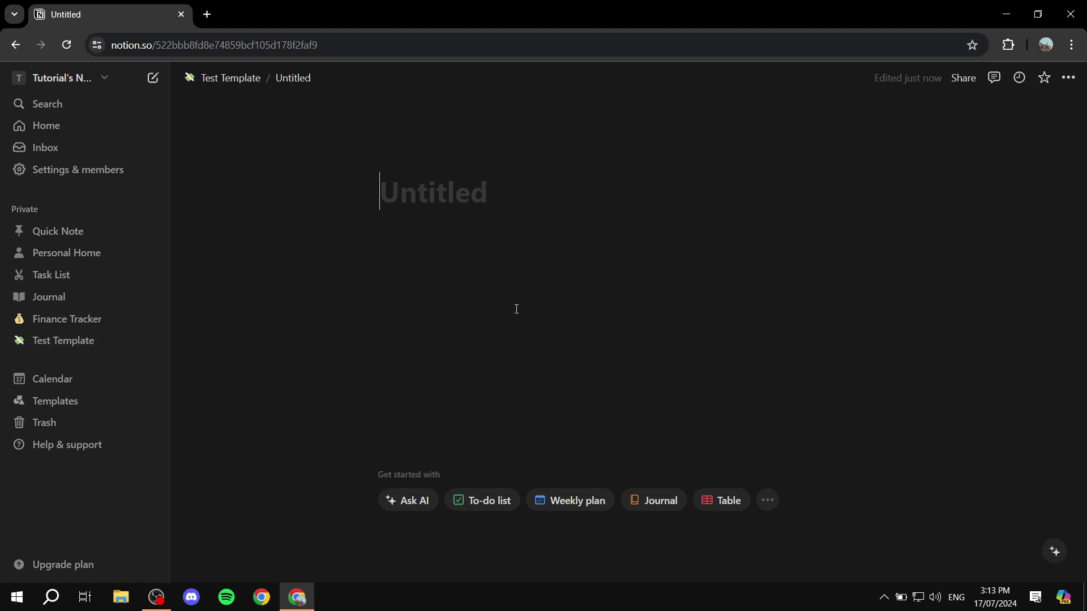
{"action": "type", "text": "Chapters"}
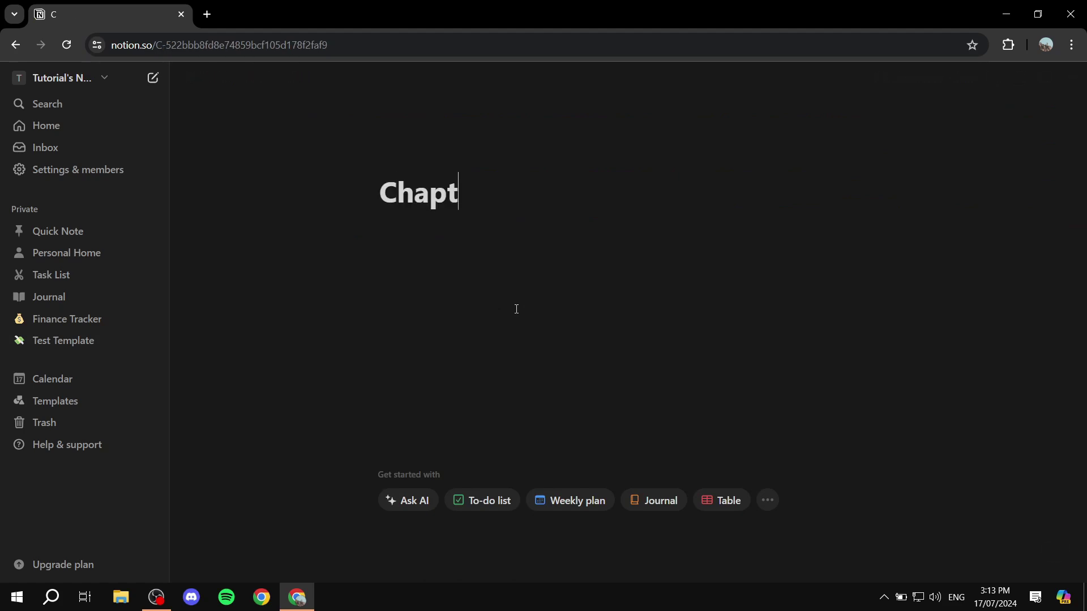
{"action": "key", "text": "BackSpace"}
{"action": "key", "text": "BackSpace"}
{"action": "key", "text": "BackSpace"}
{"action": "key", "text": "BackSpace"}
{"action": "key", "text": "BackSpace"}
{"action": "key", "text": "BackSpace"}
{"action": "key", "text": "BackSpace"}
{"action": "key", "text": "BackSpace"}
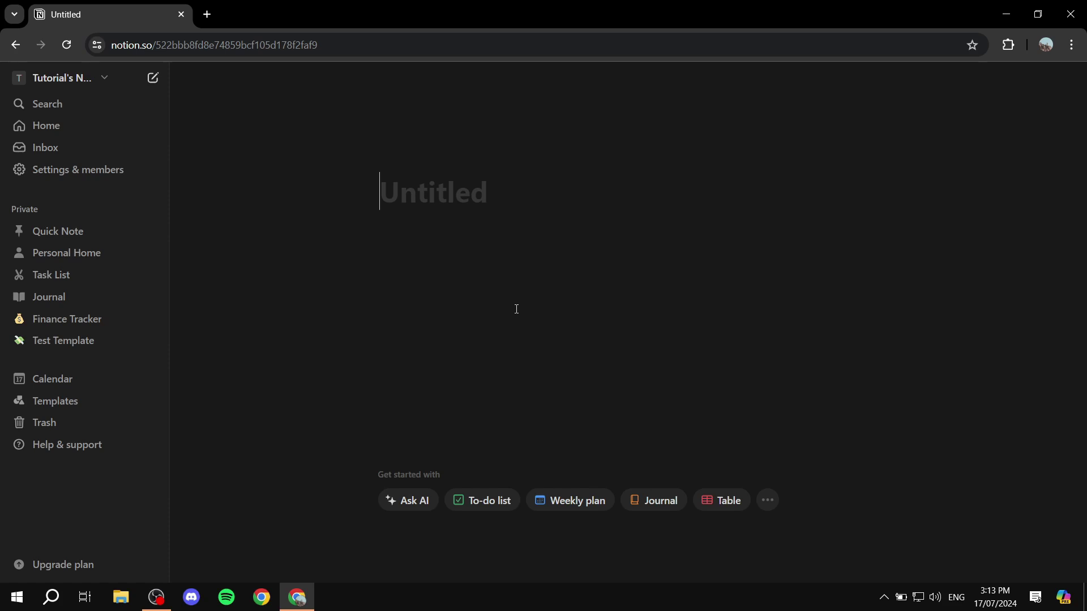
Step: Title the sub-page "Test 2" and return to the Test Template page
{"action": "type", "text": "Test 2"}
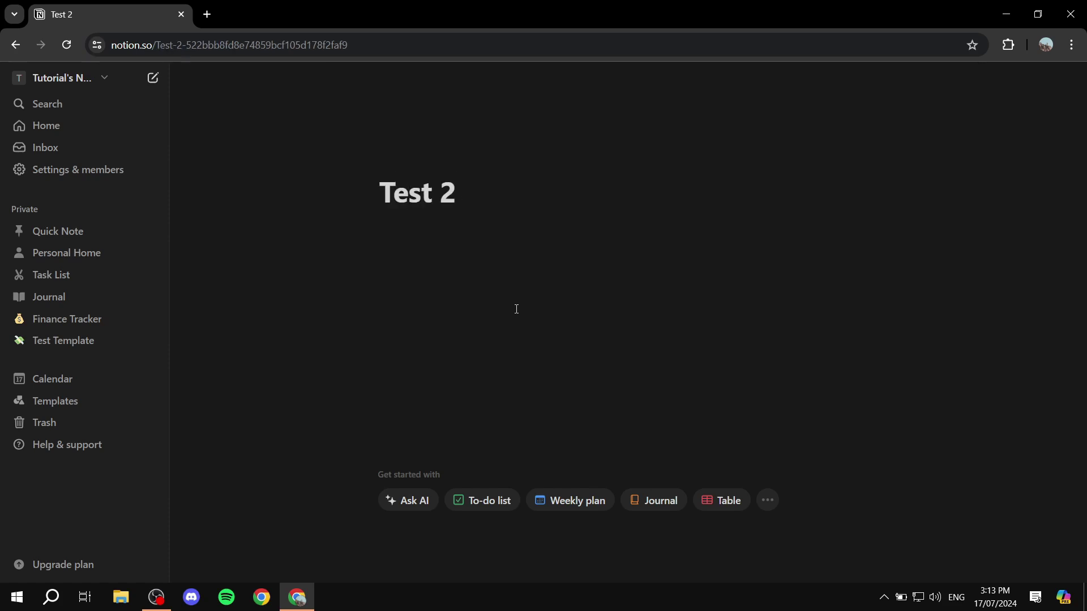
{"action": "key", "text": "Return"}
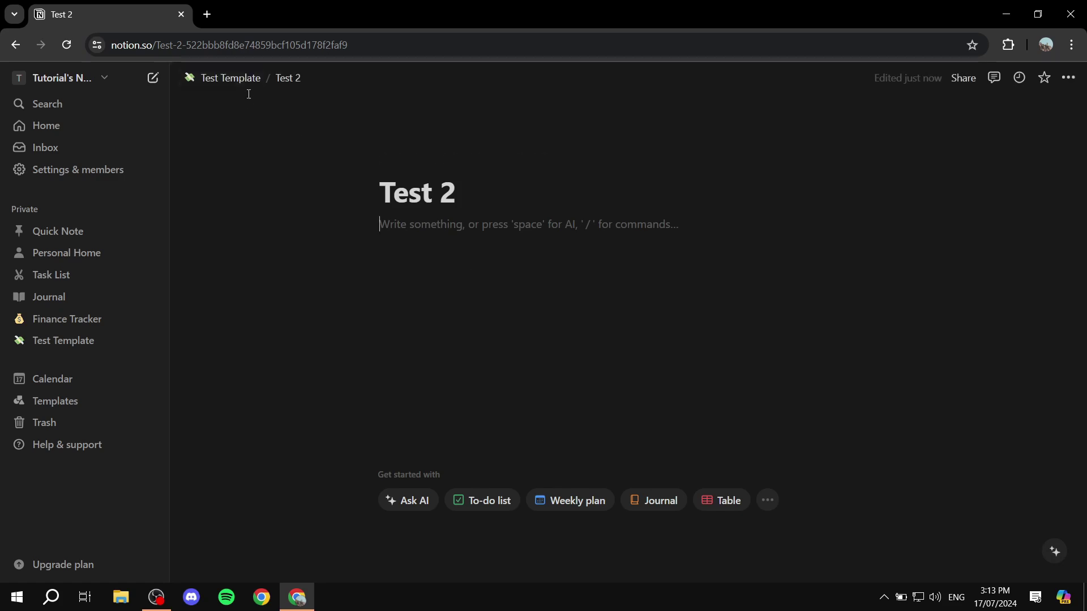
{"action": "left_click", "coordinate": [241, 79]}
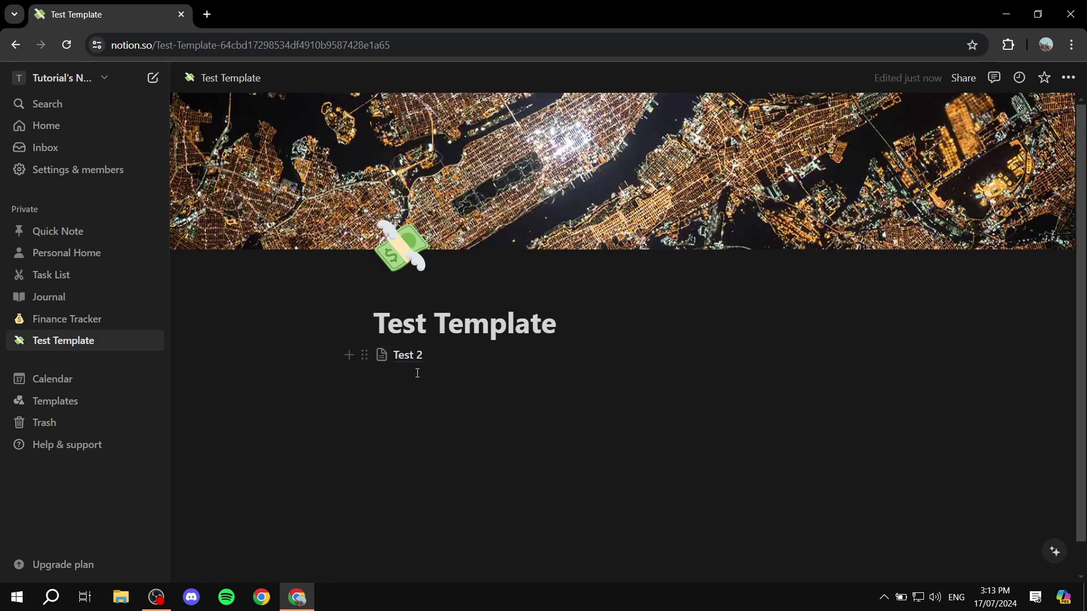
Step: Insert a toggle list below the Test 2 sub-page and label it "More.."
{"action": "left_click", "coordinate": [424, 378]}
{"action": "type", "text": "/"}
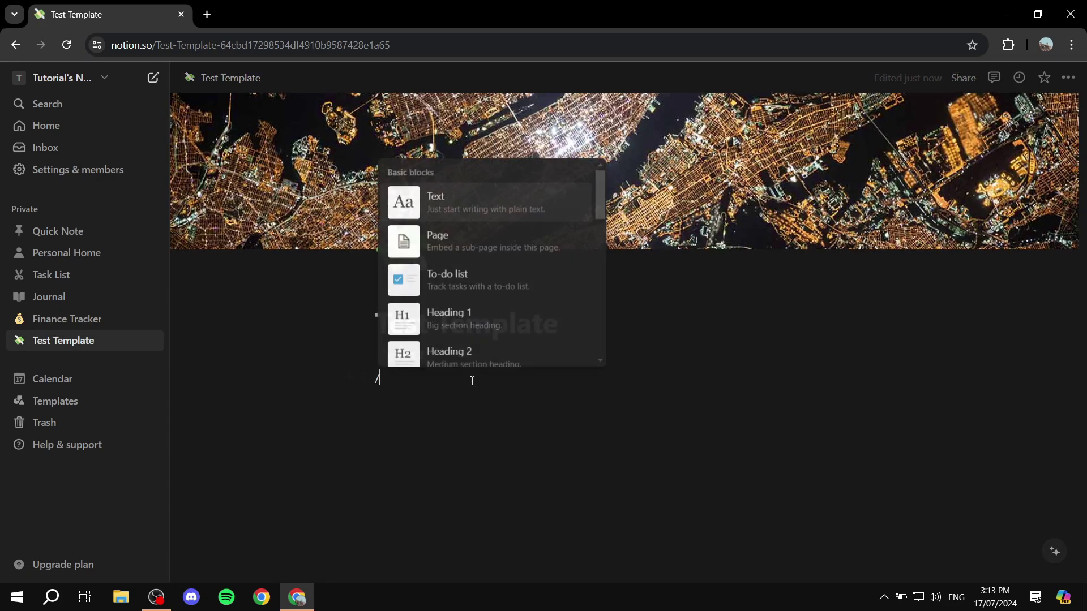
{"action": "scroll", "coordinate": [506, 286], "scroll_direction": "down", "scroll_amount": 4}
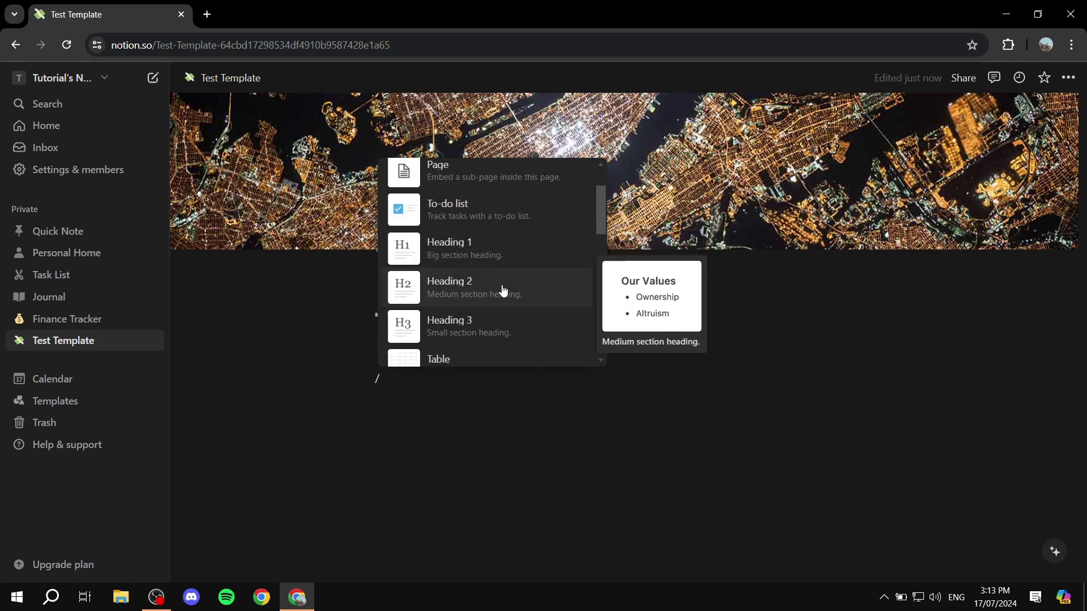
{"action": "scroll", "coordinate": [504, 286], "scroll_direction": "down", "scroll_amount": 2}
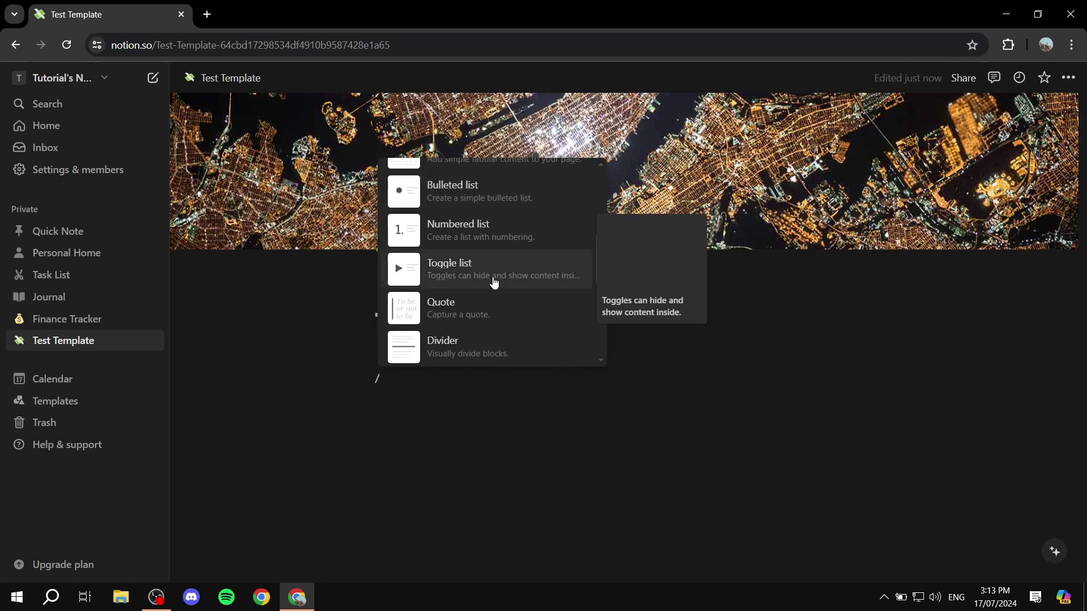
{"action": "left_click", "coordinate": [492, 277]}
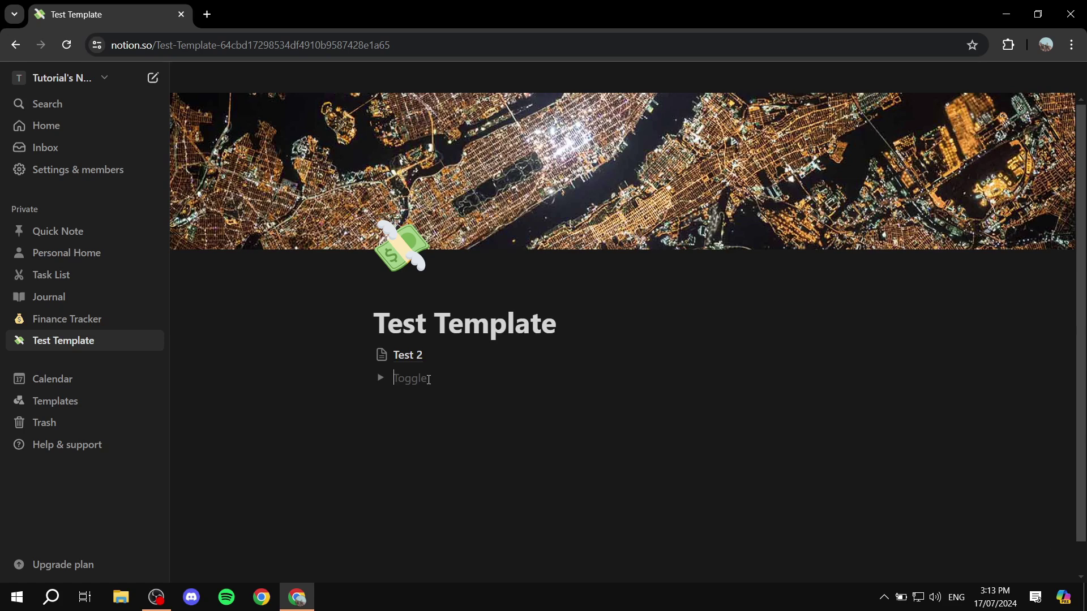
{"action": "type", "text": "More.."}
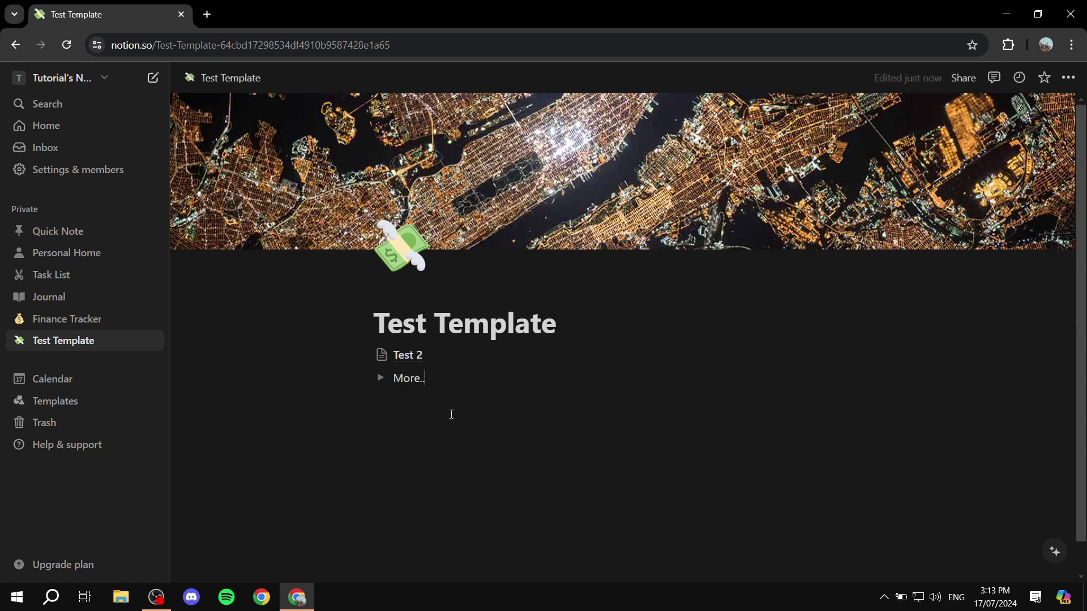
Step: Expand the "More.." toggle, enter 1, 2 and 3 on separate lines inside it, and collapse it
{"action": "left_click", "coordinate": [380, 378]}
{"action": "left_click", "coordinate": [406, 400]}
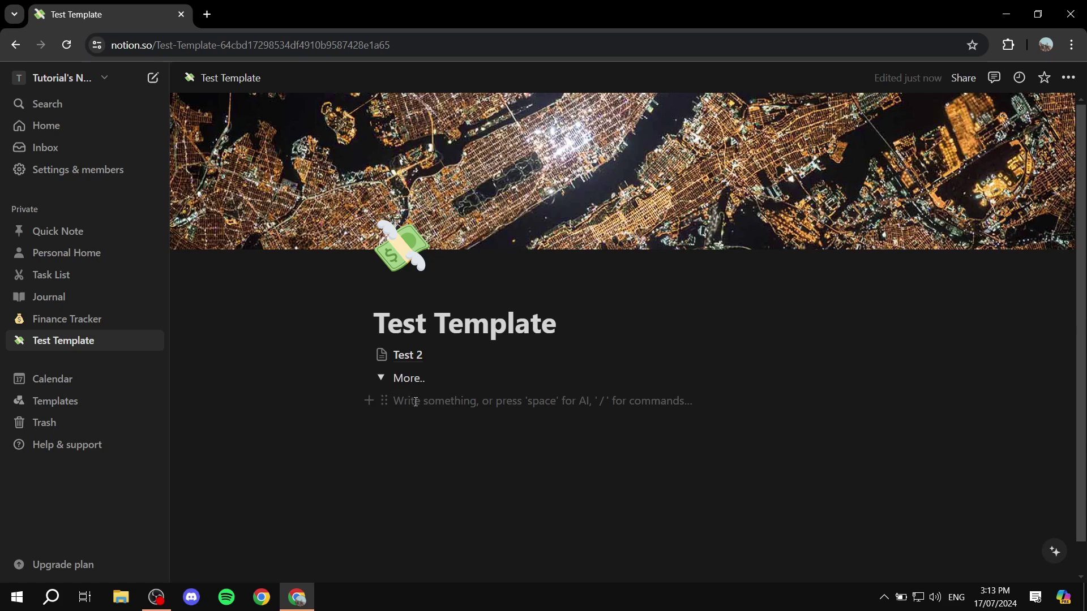
{"action": "type", "text": "1"}
{"action": "key", "text": "Return"}
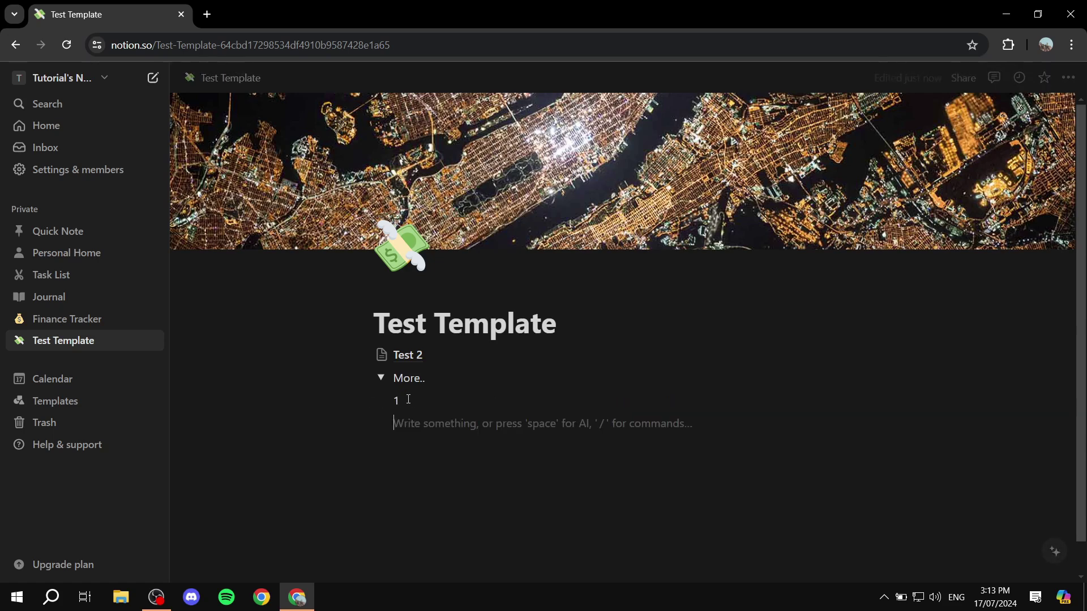
{"action": "type", "text": "2"}
{"action": "key", "text": "Return"}
{"action": "type", "text": "3"}
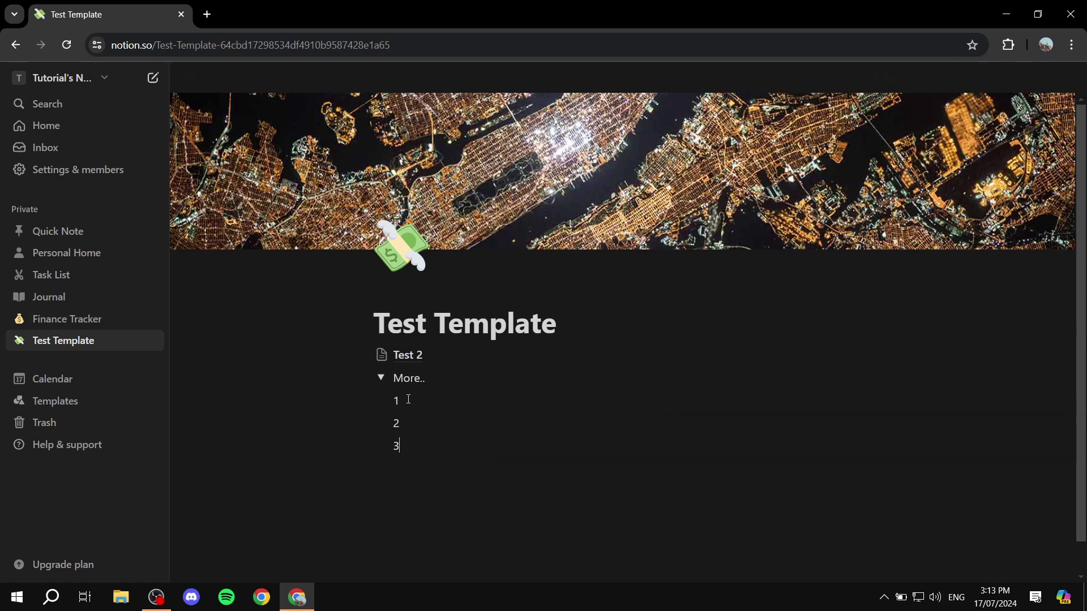
{"action": "left_click", "coordinate": [381, 378]}
Step: Insert a Heading 1 block below the "More.." toggle list on the Test Template page
{"action": "left_click", "coordinate": [448, 410]}
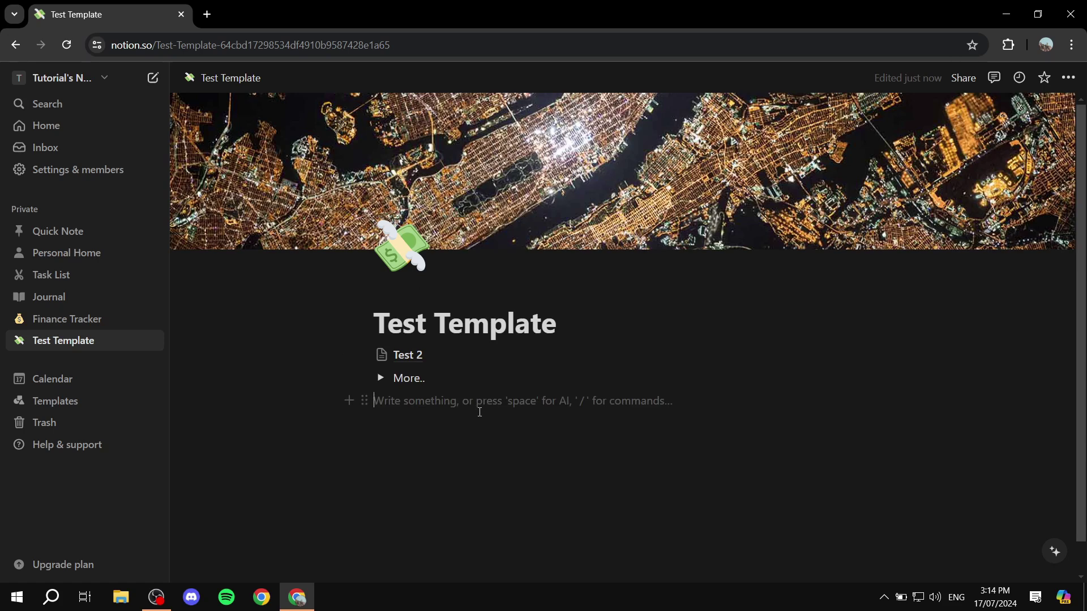
{"action": "type", "text": "/"}
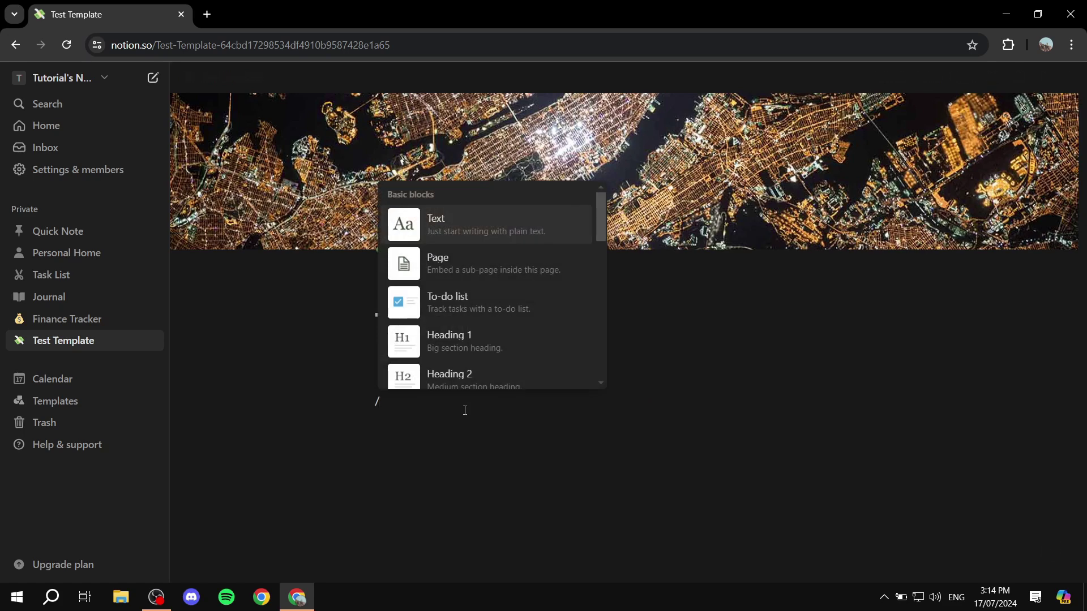
{"action": "scroll", "coordinate": [520, 346], "scroll_direction": "down", "scroll_amount": 1}
{"action": "scroll", "coordinate": [520, 339], "scroll_direction": "down", "scroll_amount": 4}
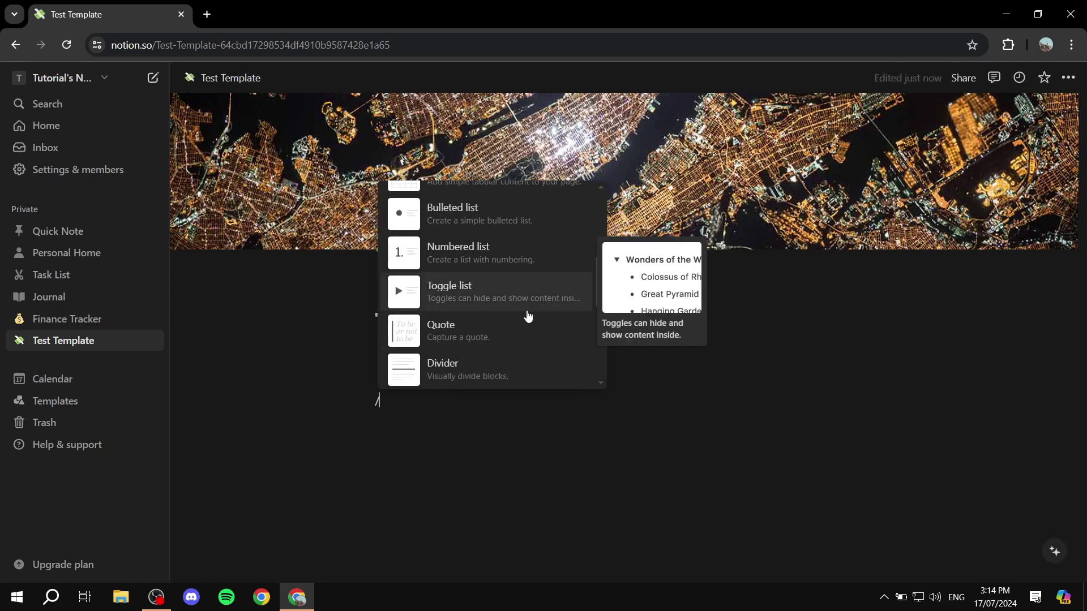
{"action": "scroll", "coordinate": [484, 351], "scroll_direction": "down", "scroll_amount": 3}
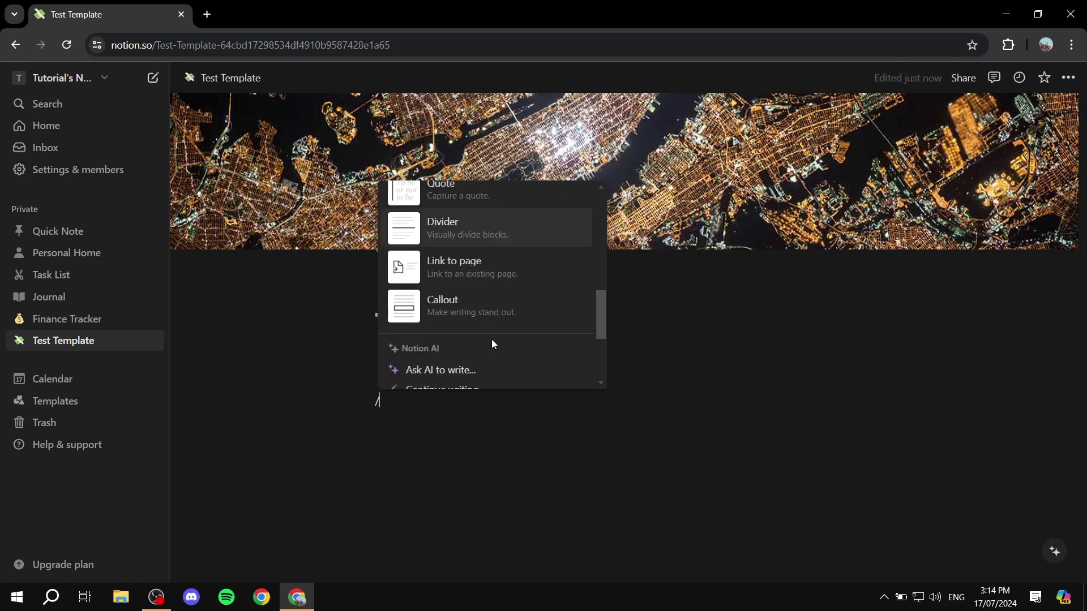
{"action": "scroll", "coordinate": [516, 326], "scroll_direction": "up", "scroll_amount": 6}
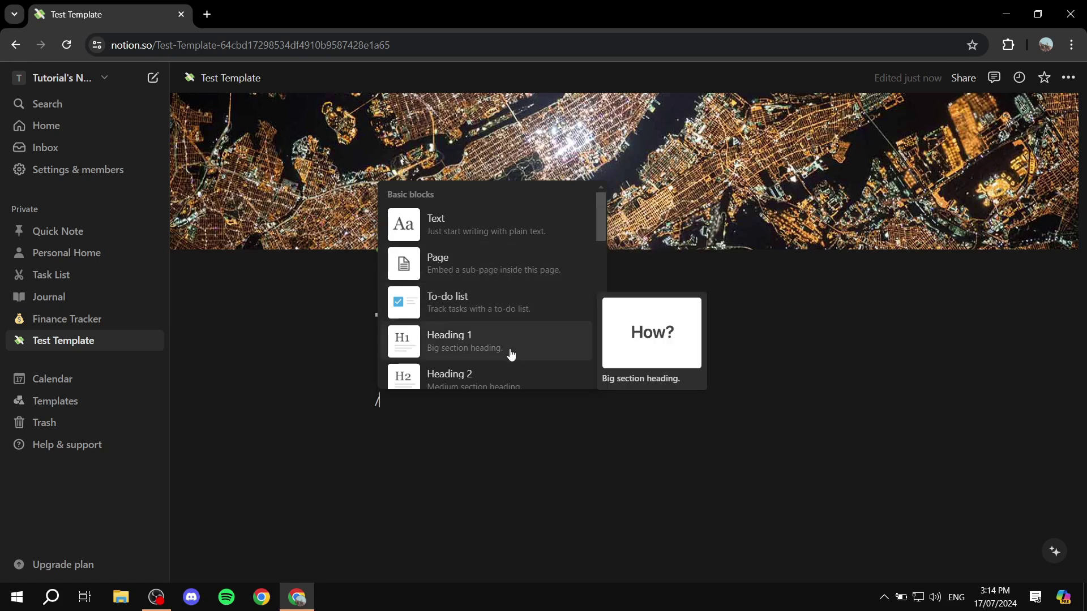
{"action": "left_click", "coordinate": [507, 351]}
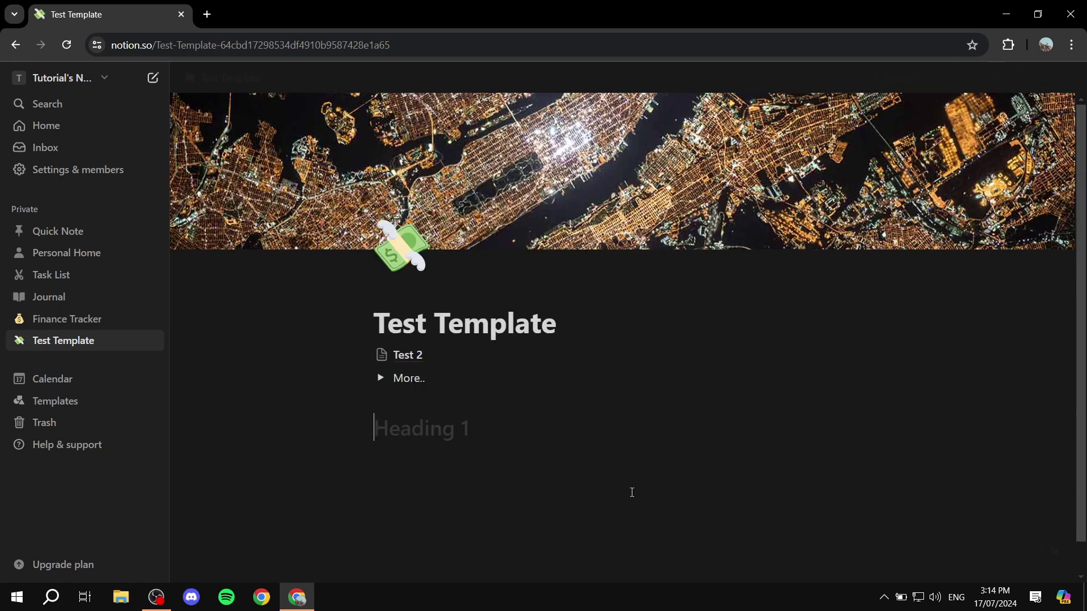
Step: Enter "This is a test template." as the text of the empty heading block
{"action": "type", "text": "This is "}
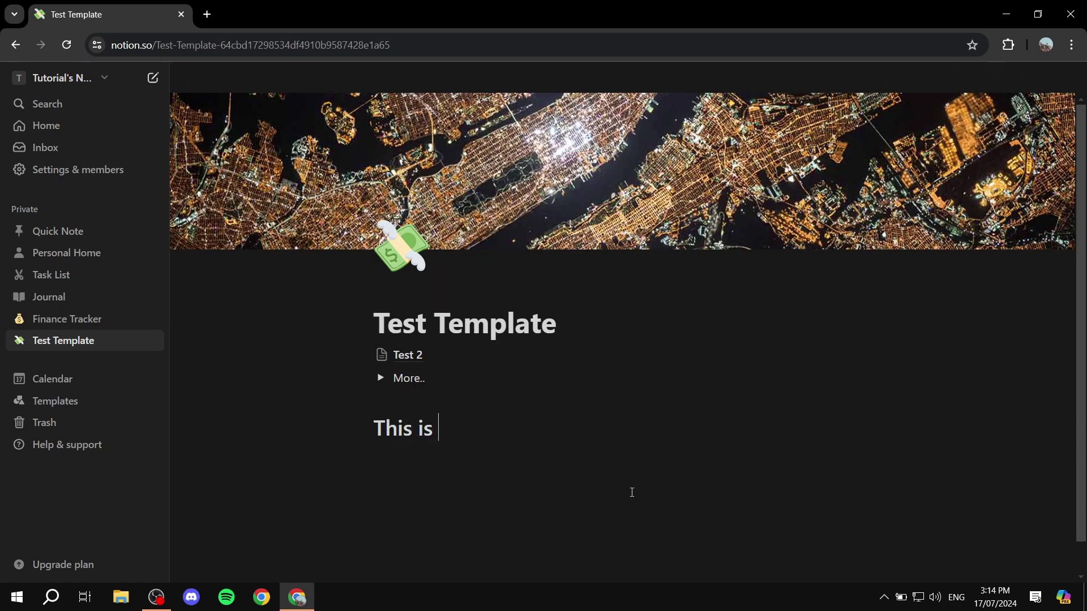
{"action": "type", "text": "a test tem[["}
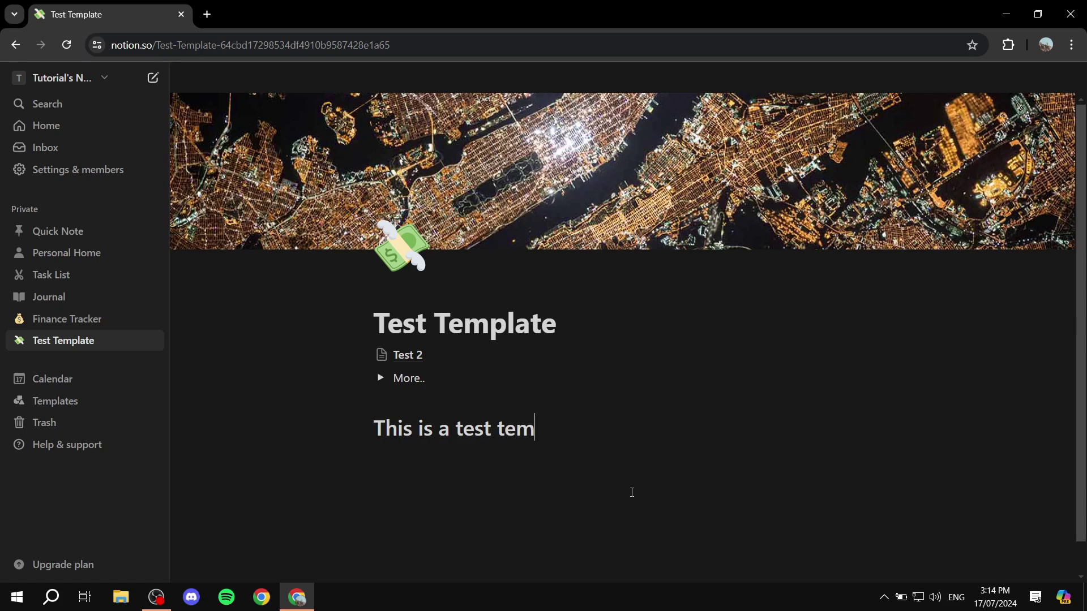
{"action": "key", "text": "BackSpace"}
{"action": "key", "text": "BackSpace"}
{"action": "type", "text": "plate"}
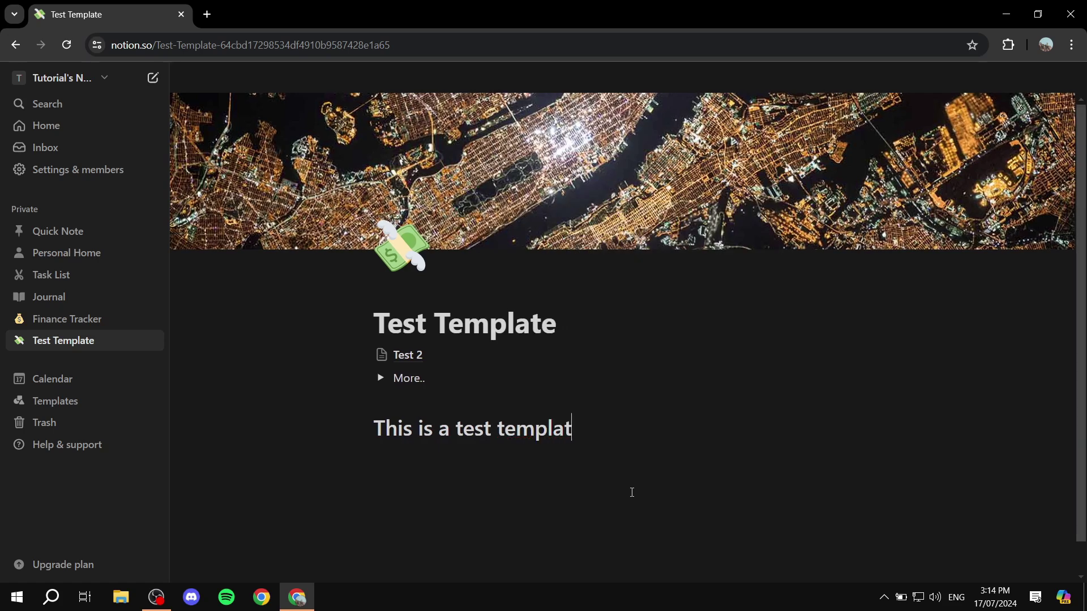
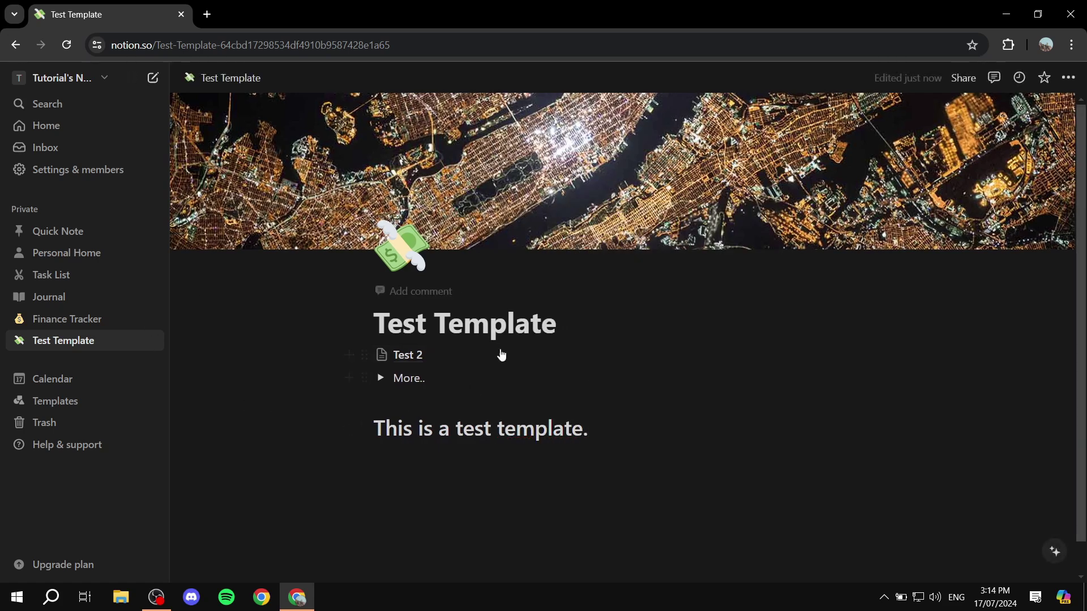
Step: Check the Test 2 sub-page, return to Test Template, and expand and collapse the "More.." toggle to check its contents
{"action": "left_click", "coordinate": [416, 356]}
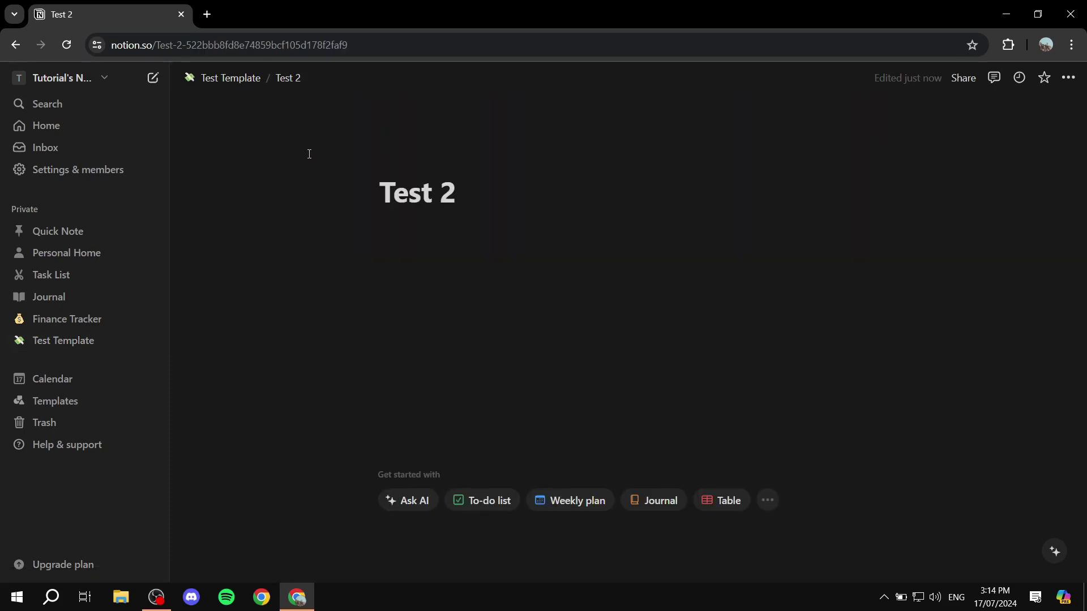
{"action": "left_click", "coordinate": [235, 79]}
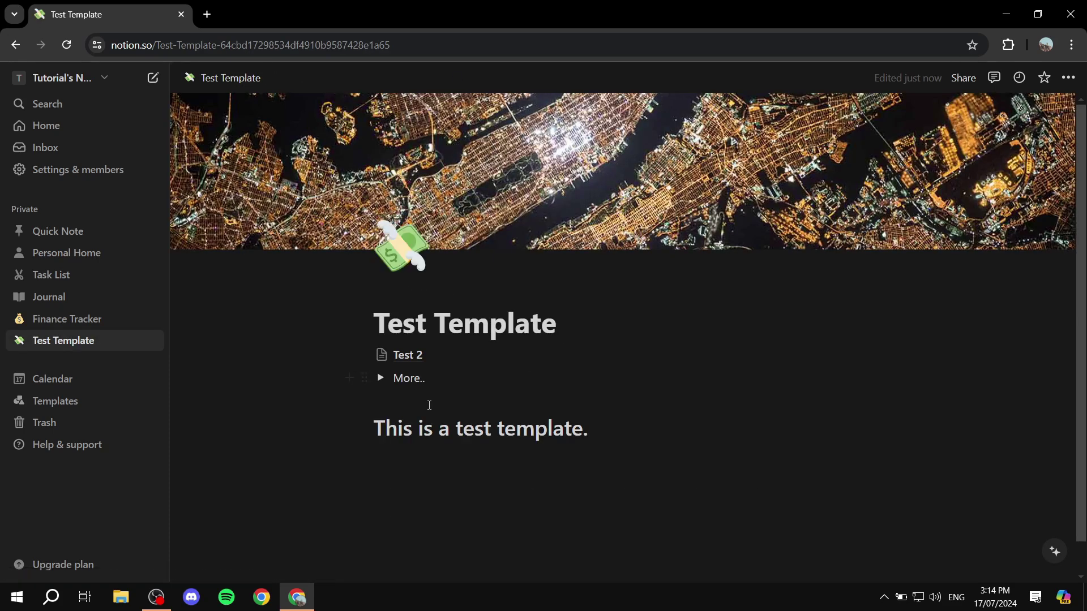
{"action": "left_click", "coordinate": [381, 378]}
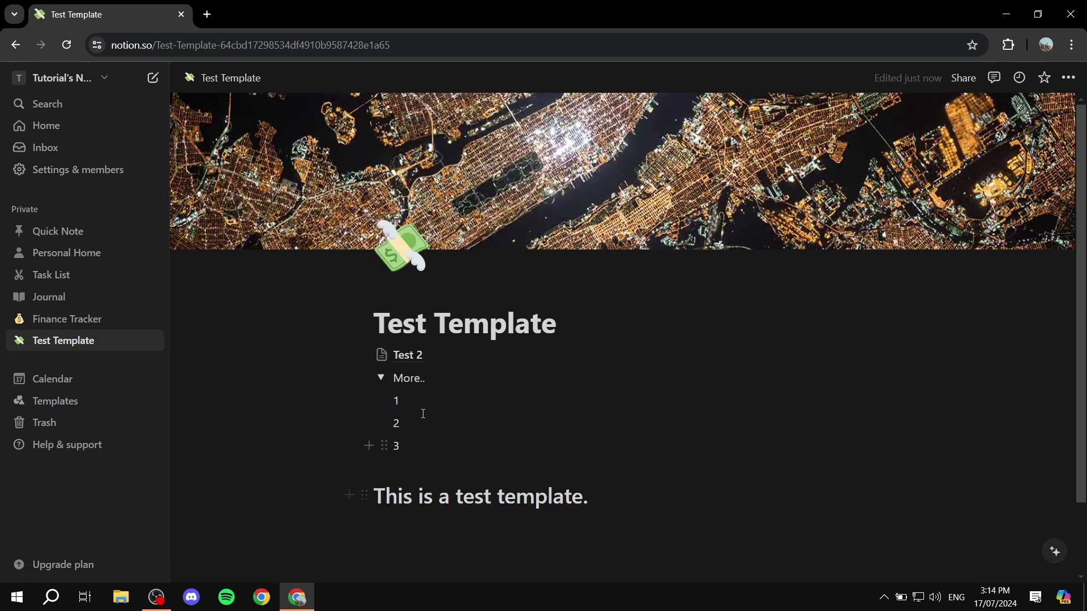
{"action": "left_click", "coordinate": [380, 379]}
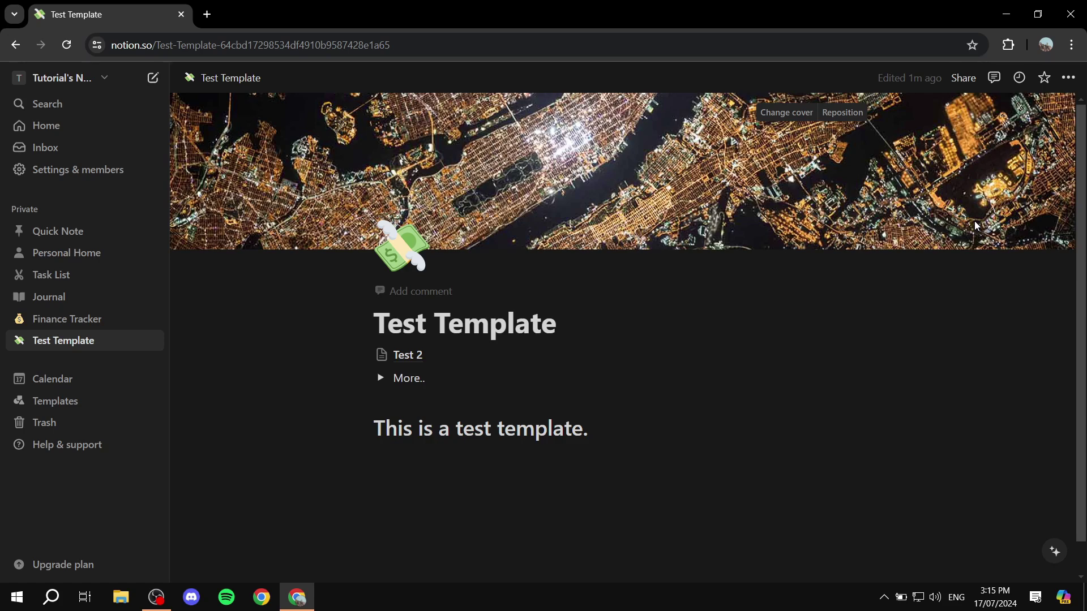
Step: Copy the Test Template page's link from its sharing options
{"action": "left_click", "coordinate": [964, 88]}
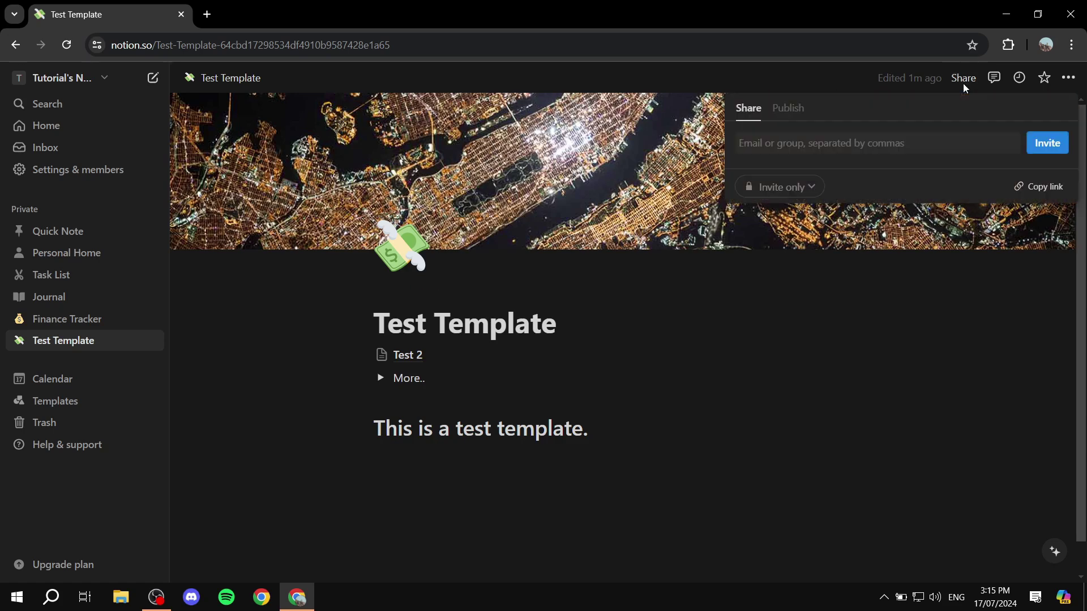
{"action": "left_click", "coordinate": [1034, 186]}
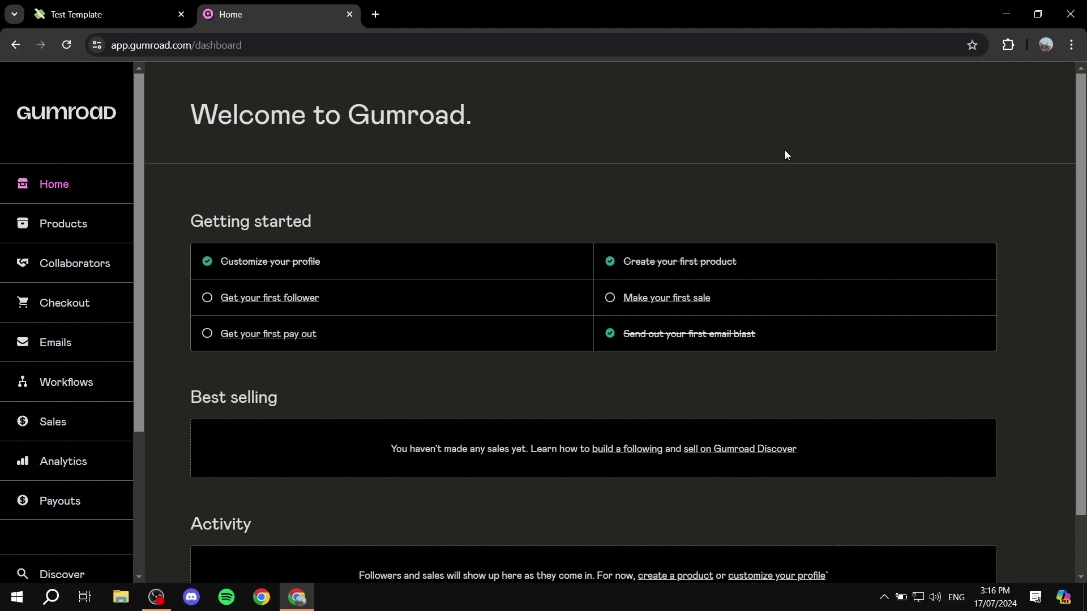
{"action": "left_click", "coordinate": [164, 46]}
{"action": "double_click", "coordinate": [189, 46]}
{"action": "left_click", "coordinate": [257, 96]}
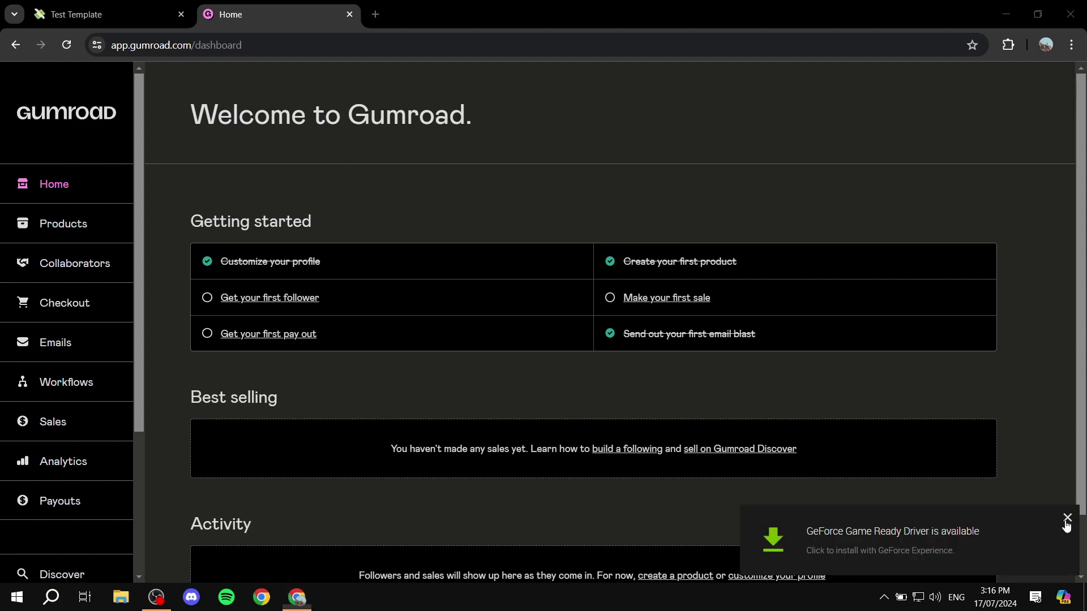
Step: Dismiss the GeForce driver notification and start creating a new product from the Gumroad products list
{"action": "left_click", "coordinate": [1067, 517]}
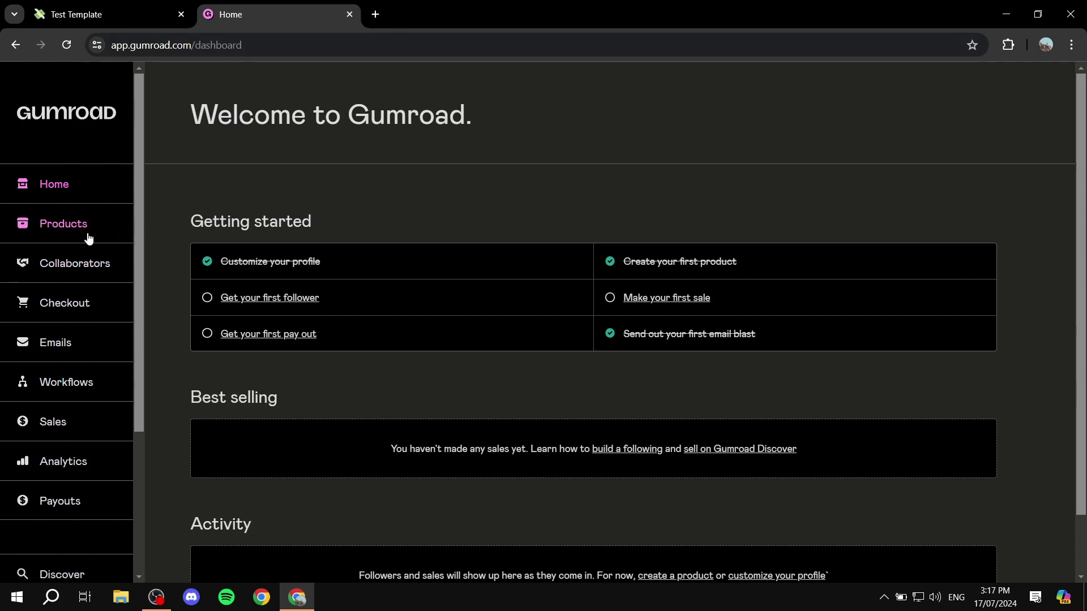
{"action": "left_click", "coordinate": [63, 220]}
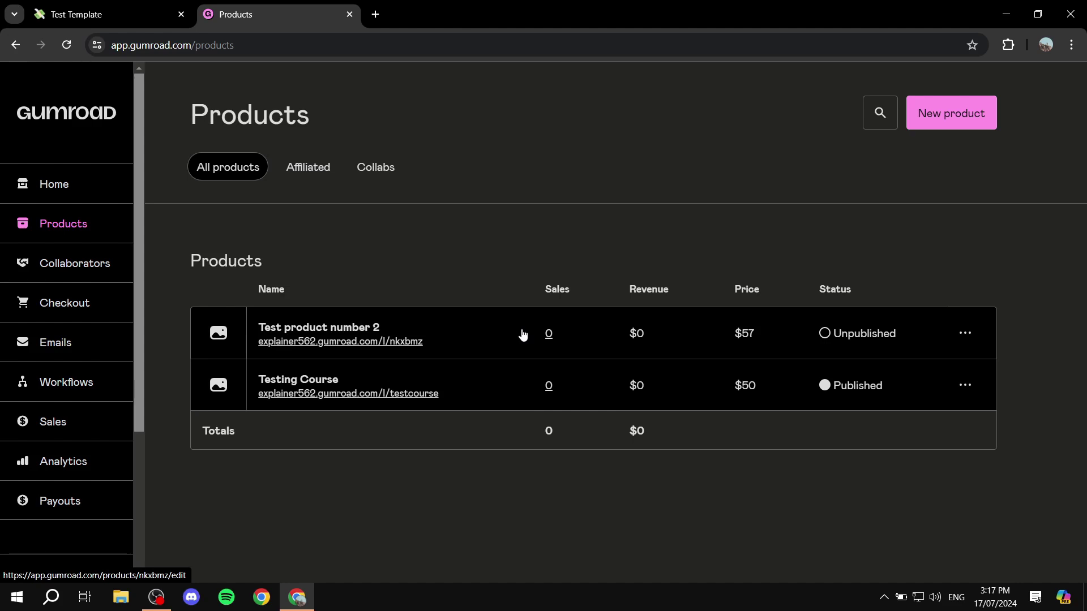
{"action": "left_click", "coordinate": [972, 110]}
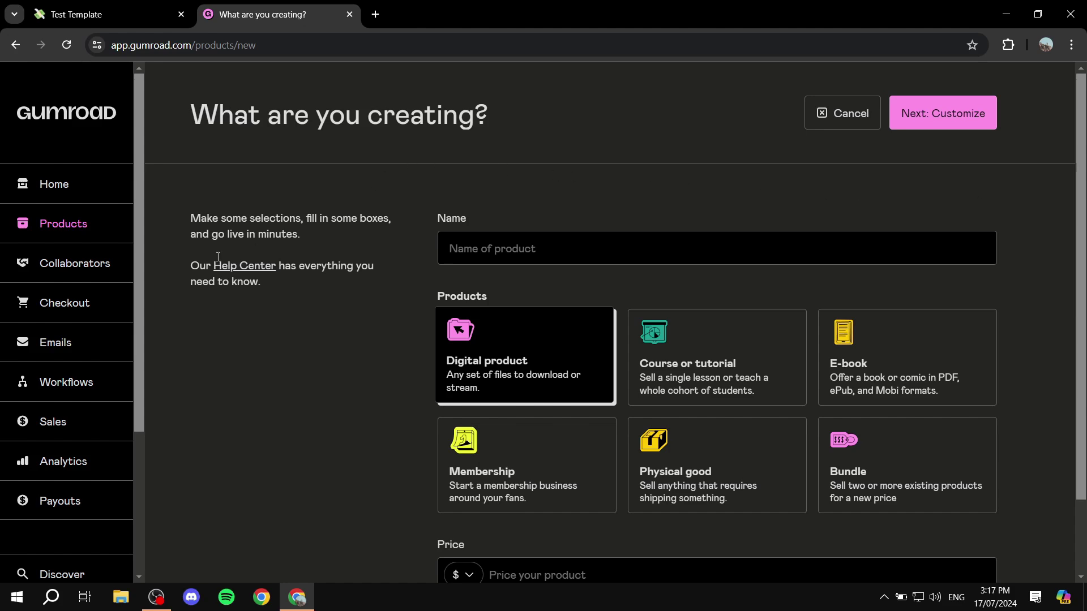
Step: Name the new Gumroad product "Notion Template"
{"action": "left_click_drag", "start_coordinate": [176, 123], "coordinate": [532, 122]}
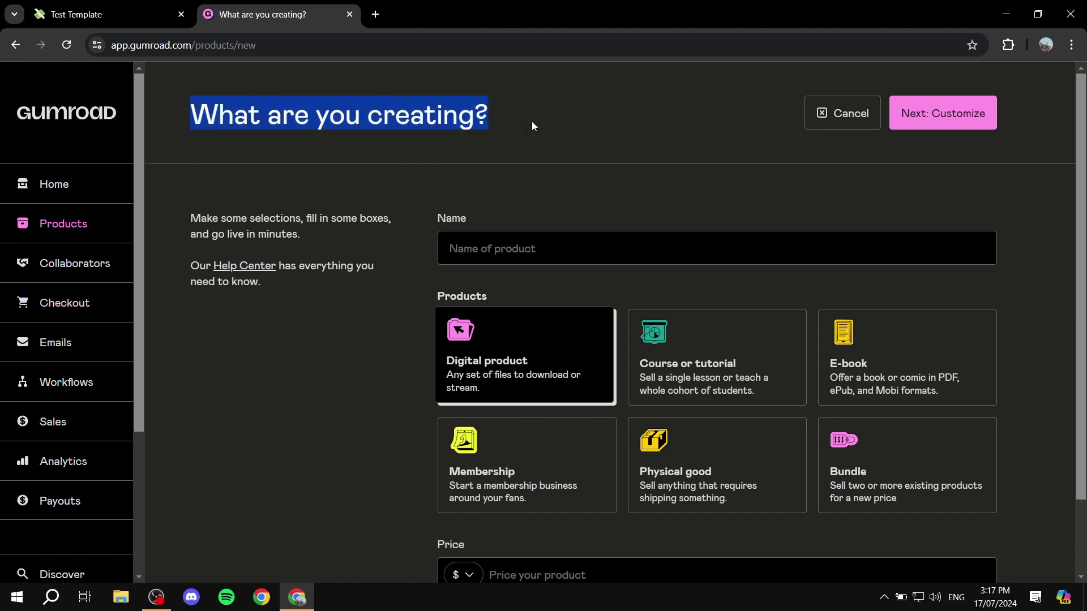
{"action": "left_click", "coordinate": [532, 121]}
{"action": "left_click", "coordinate": [534, 256]}
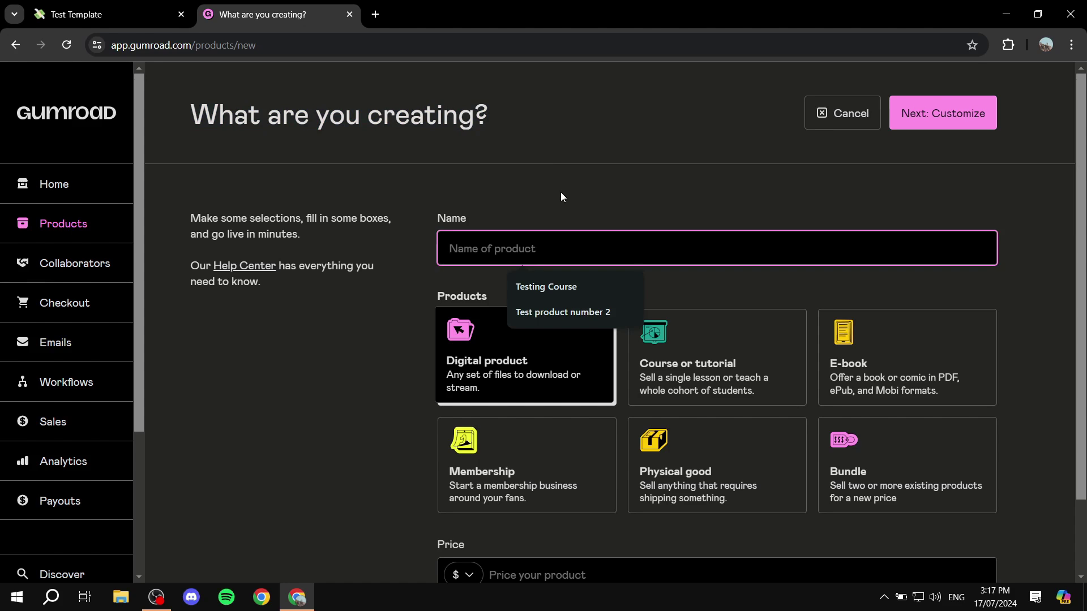
{"action": "type", "text": "No"}
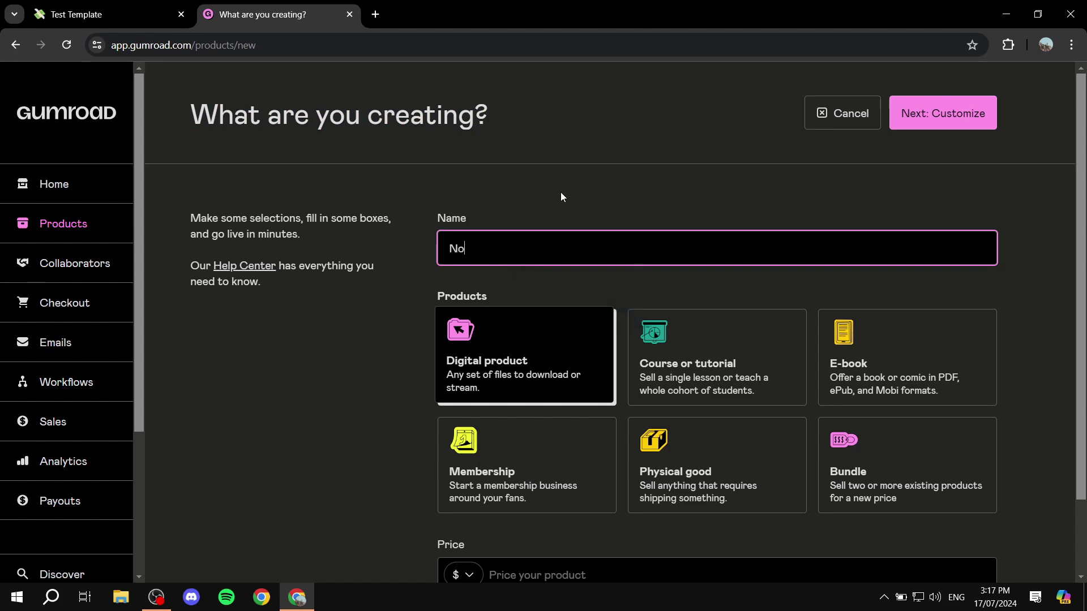
{"action": "type", "text": "tion Template"}
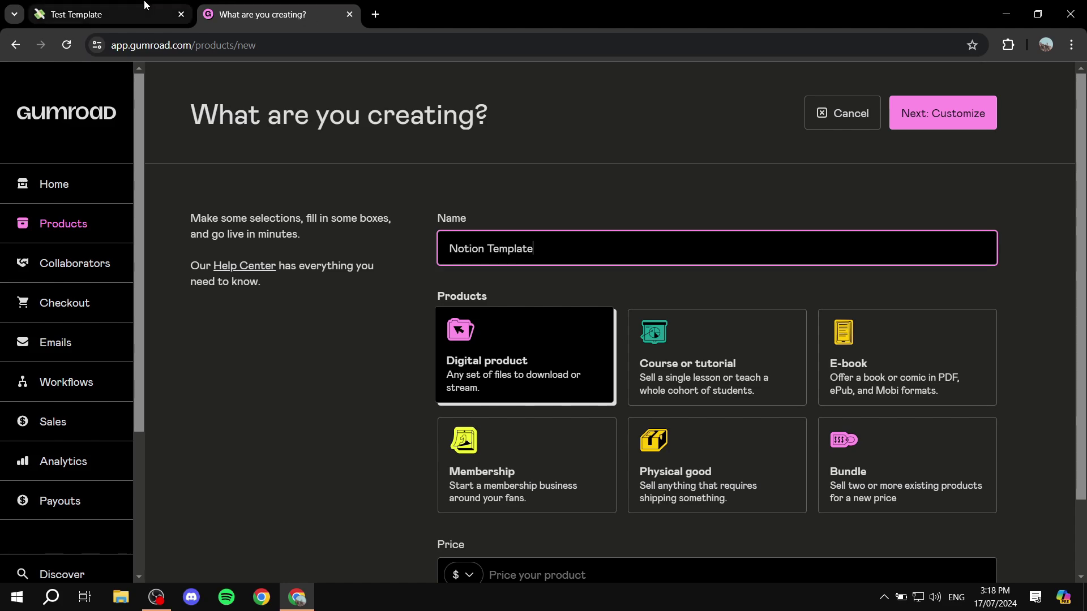
Step: Switch to Notion to look over the Test Template page, and return to the Gumroad product form
{"action": "left_click", "coordinate": [85, 14]}
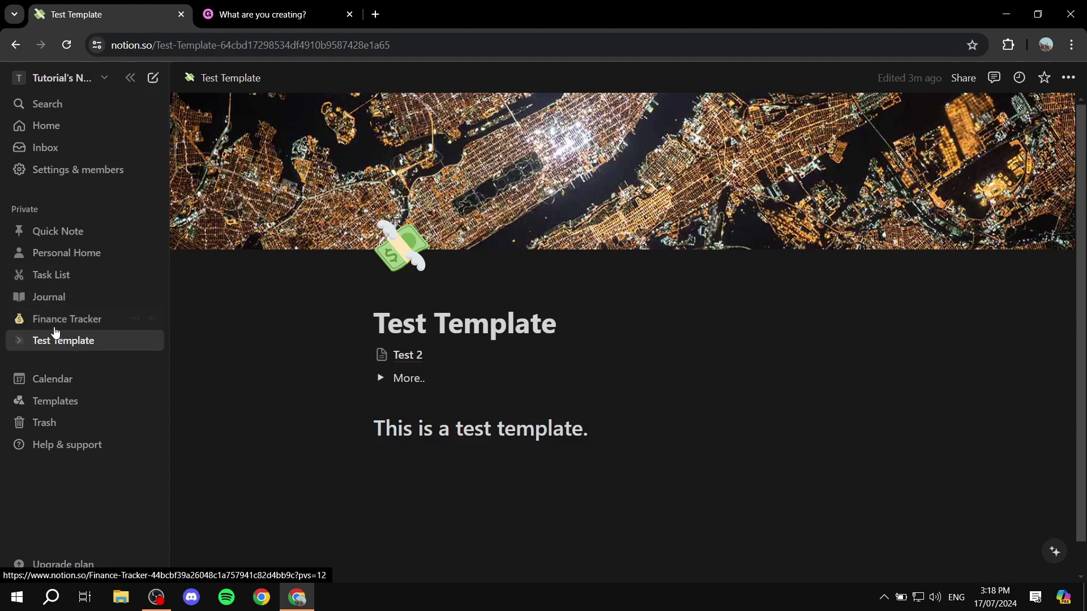
{"action": "left_click", "coordinate": [242, 11]}
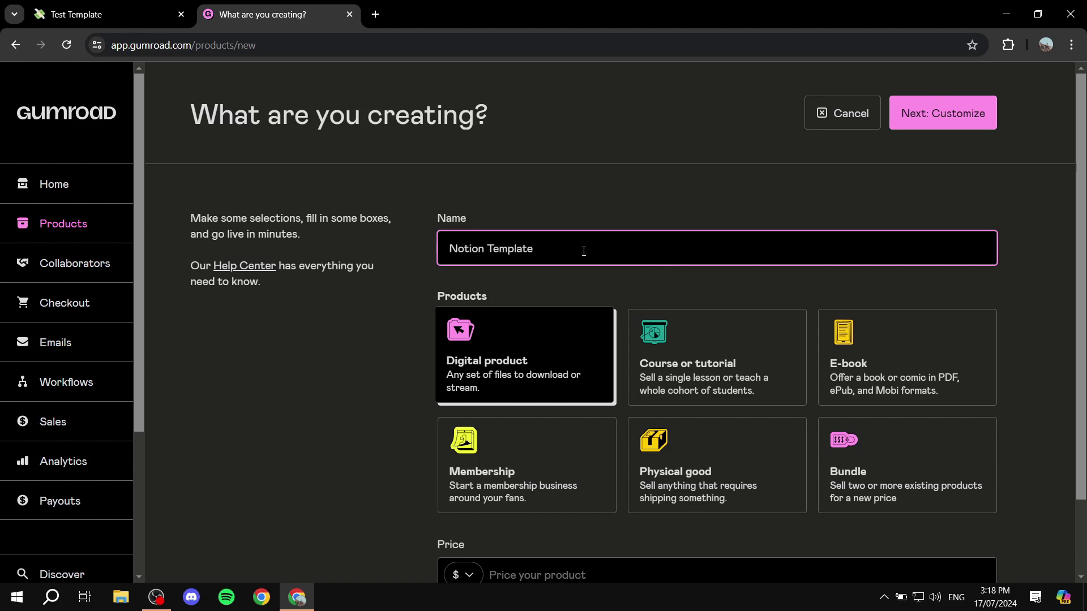
Step: Set the product's price to $5, keeping the Digital product type
{"action": "left_click", "coordinate": [586, 280]}
{"action": "scroll", "coordinate": [524, 295], "scroll_direction": "down", "scroll_amount": 2}
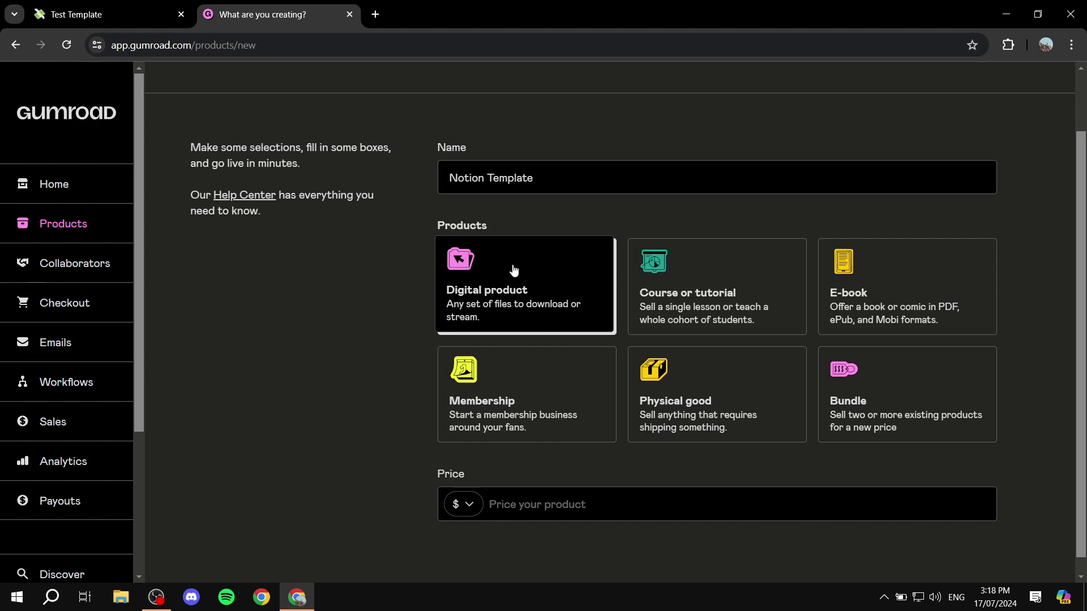
{"action": "scroll", "coordinate": [301, 254], "scroll_direction": "down", "scroll_amount": 1}
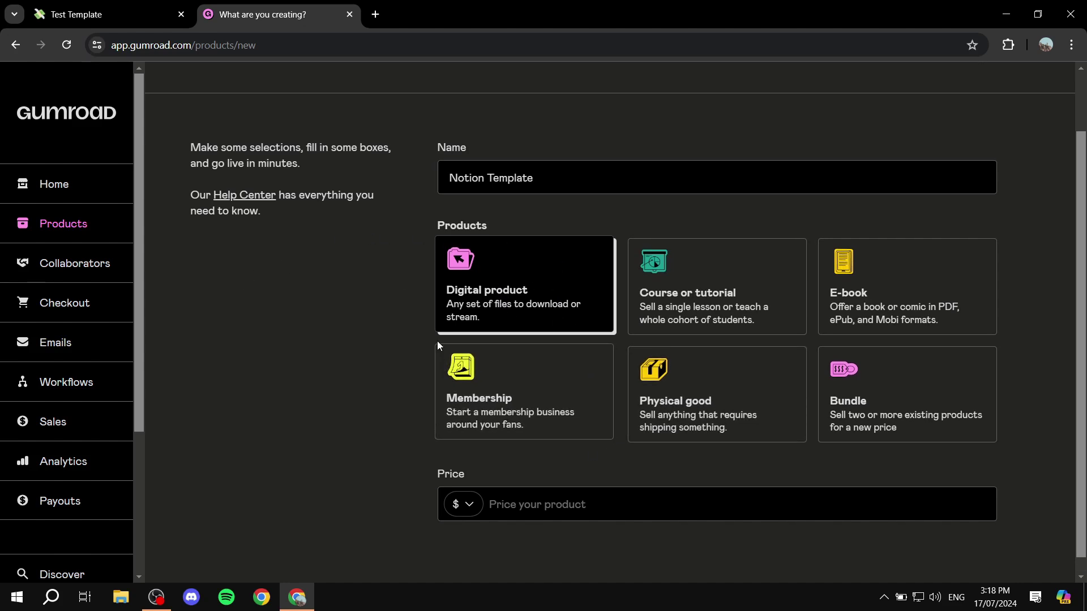
{"action": "scroll", "coordinate": [439, 345], "scroll_direction": "up", "scroll_amount": 2}
{"action": "scroll", "coordinate": [733, 264], "scroll_direction": "down", "scroll_amount": 2}
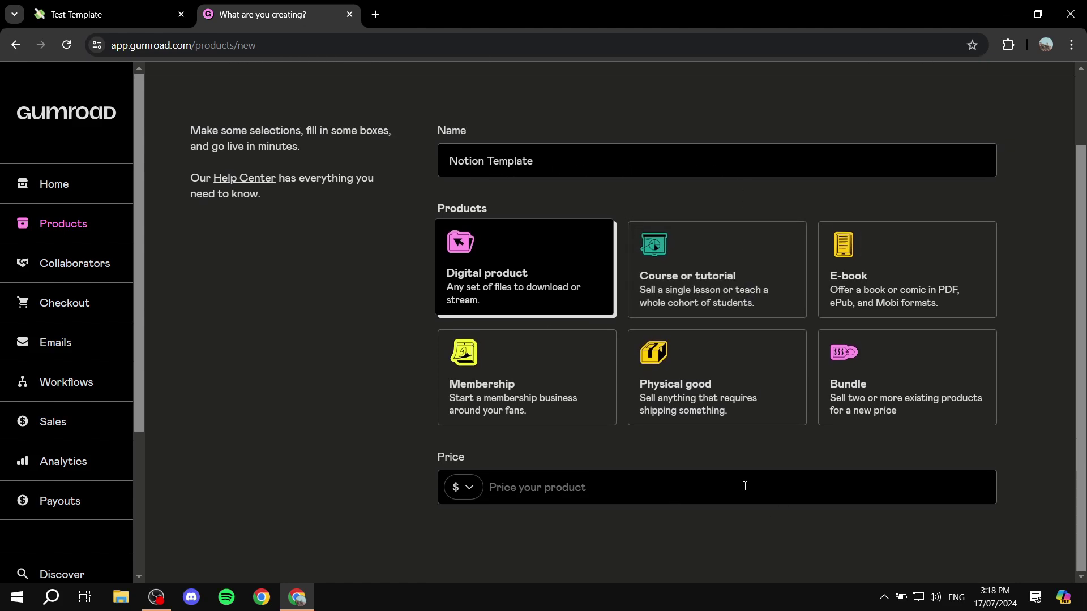
{"action": "left_click", "coordinate": [722, 492]}
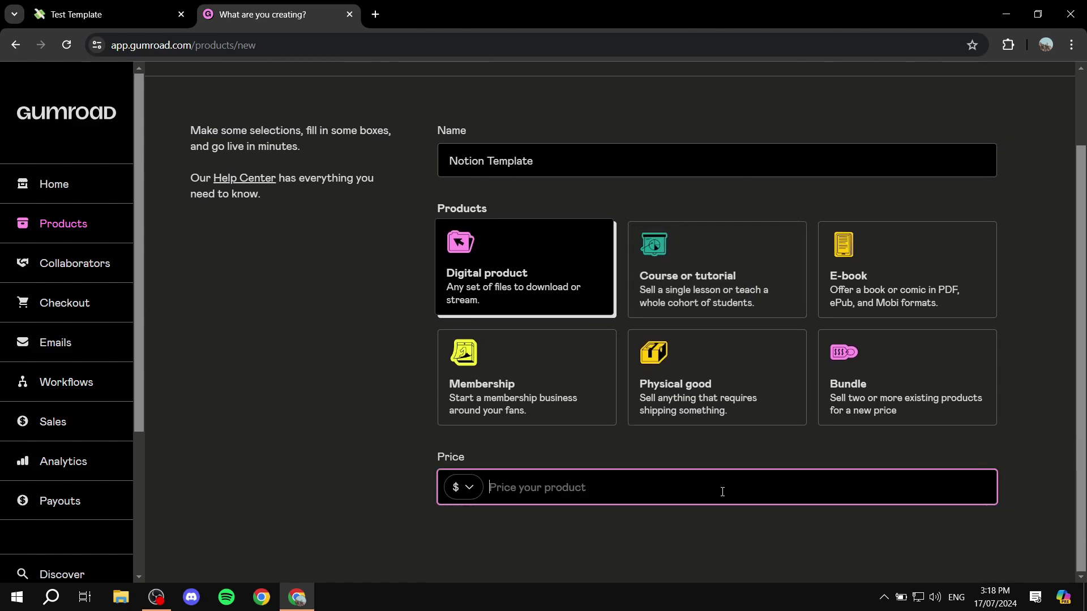
{"action": "type", "text": "5"}
{"action": "left_click", "coordinate": [785, 523]}
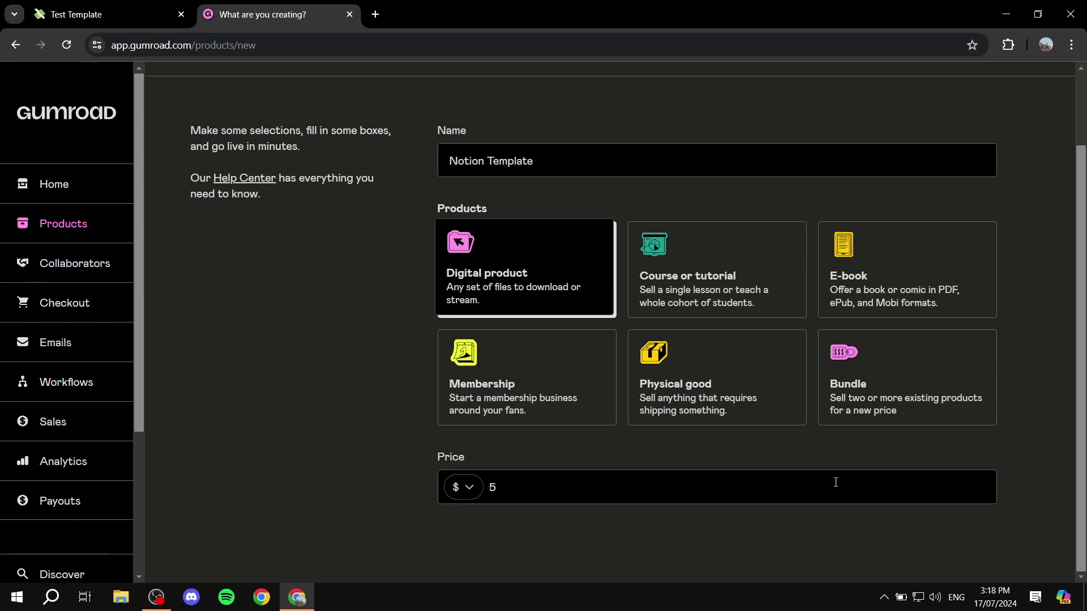
Step: Review the completed product form and continue to the product's customization stage
{"action": "scroll", "coordinate": [843, 472], "scroll_direction": "up", "scroll_amount": 2}
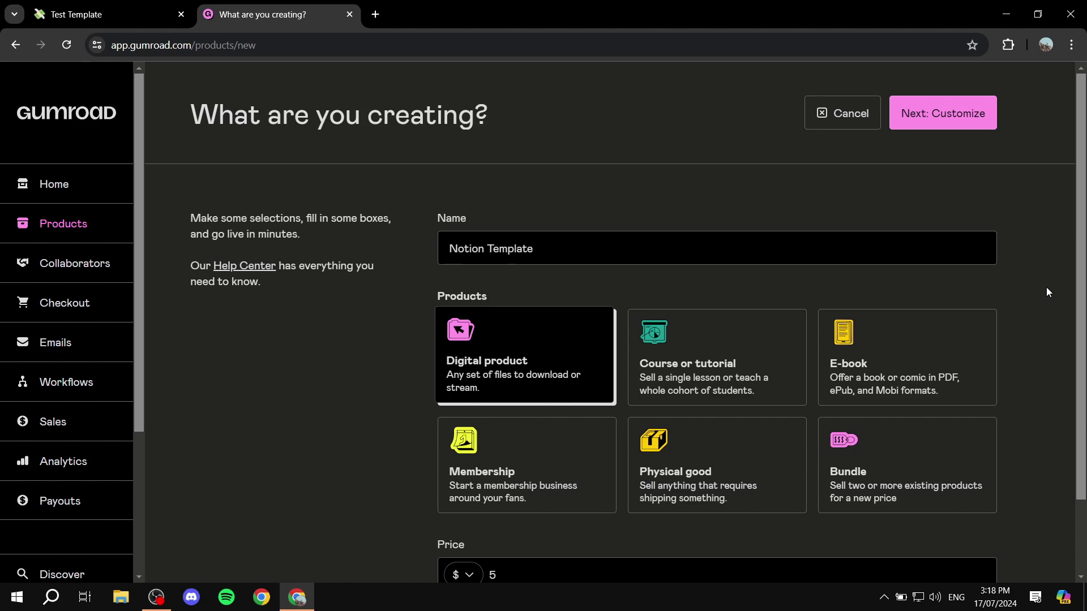
{"action": "scroll", "coordinate": [1056, 338], "scroll_direction": "down", "scroll_amount": 2}
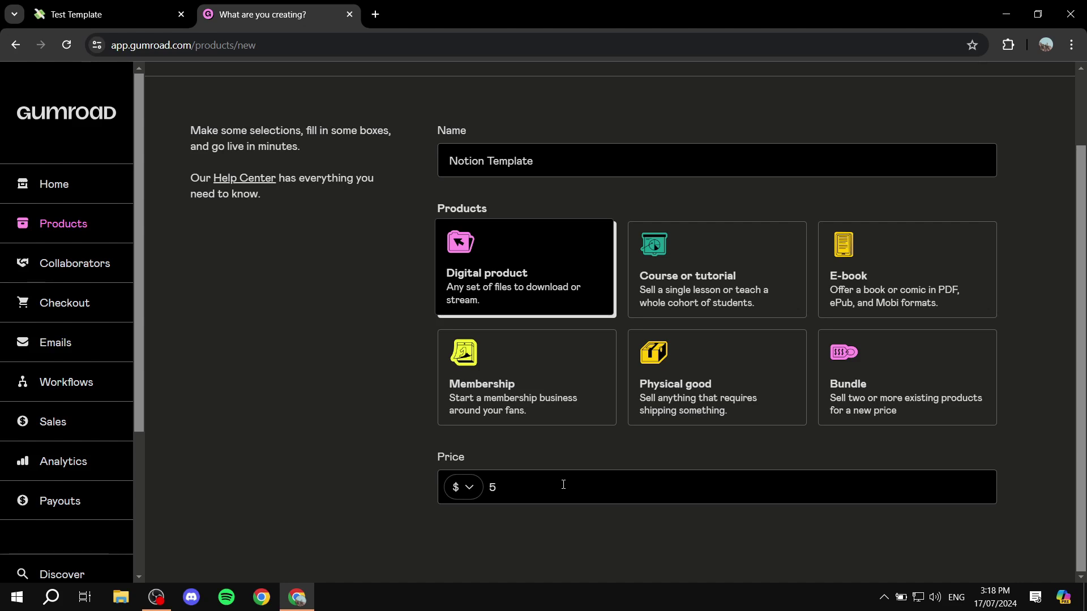
{"action": "scroll", "coordinate": [998, 466], "scroll_direction": "up", "scroll_amount": 2}
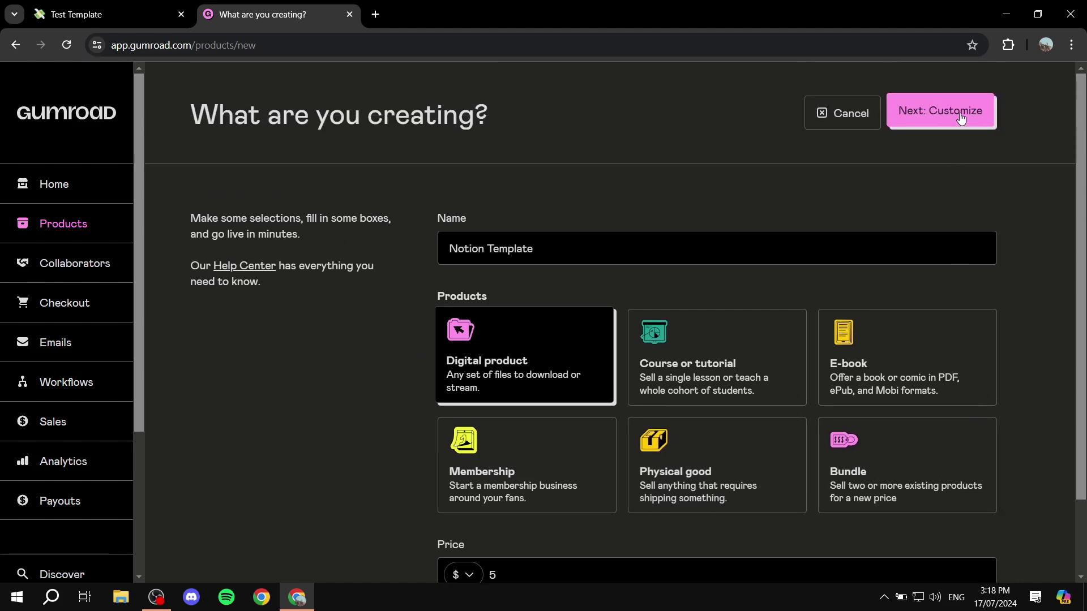
{"action": "left_click", "coordinate": [961, 117]}
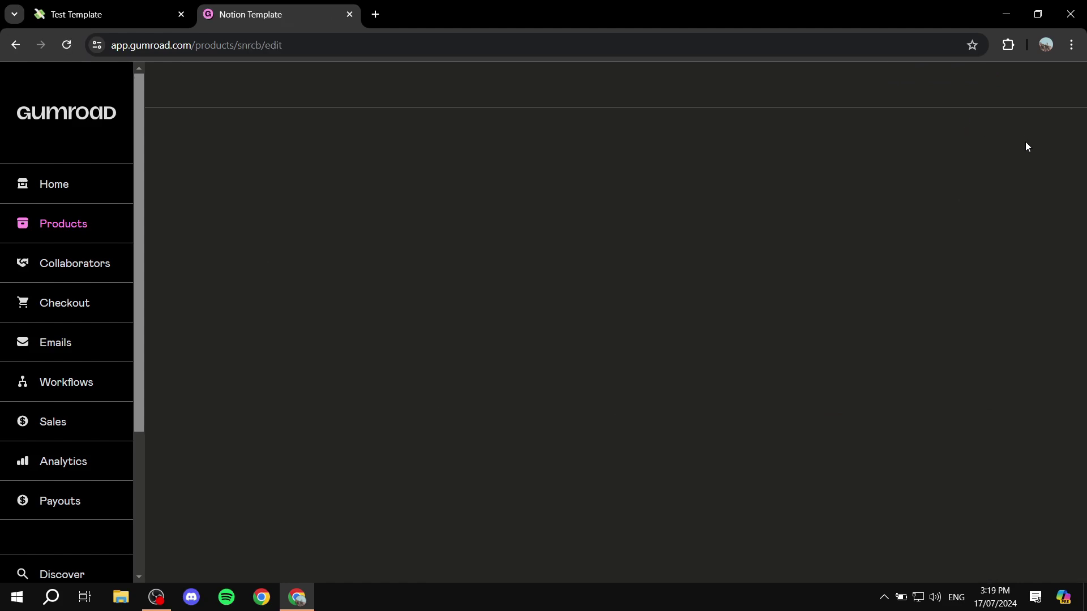
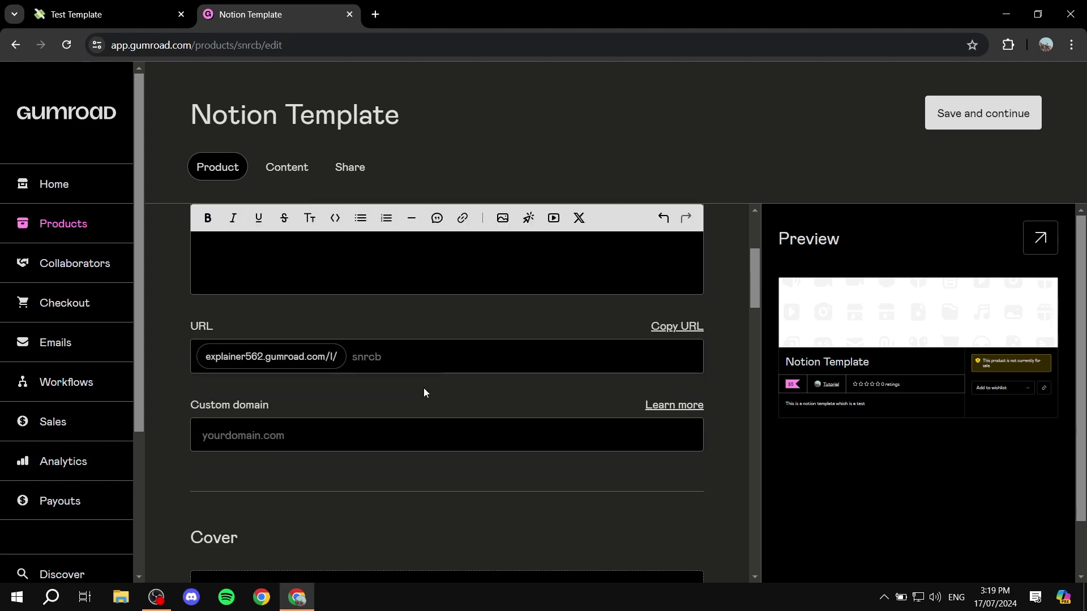
Step: Set the ending of the product's URL to "notiontemplate" and leave the custom domain empty
{"action": "left_click", "coordinate": [418, 357]}
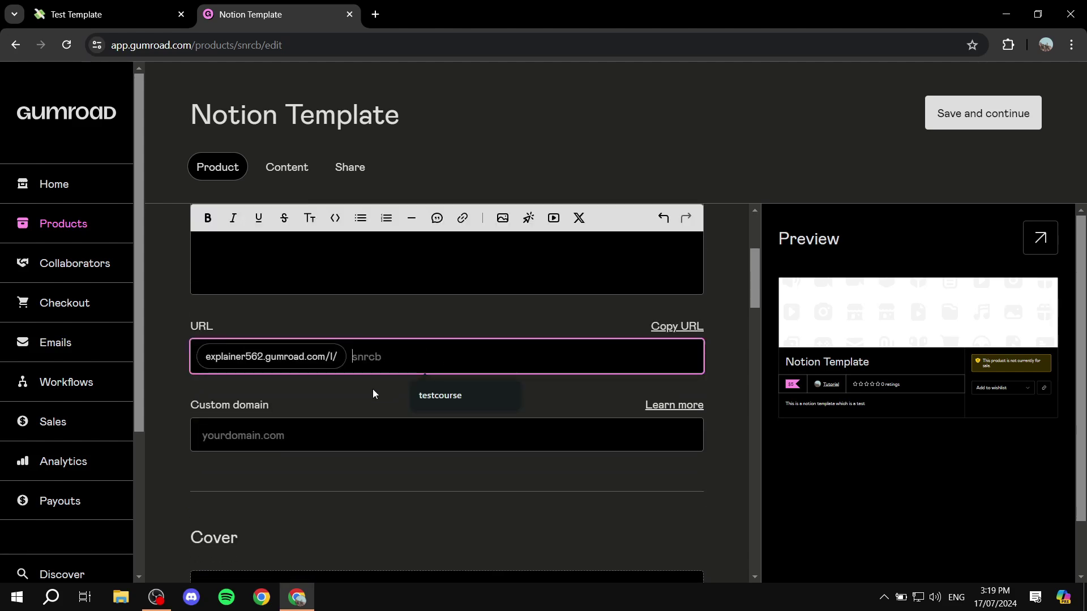
{"action": "type", "text": "noti"}
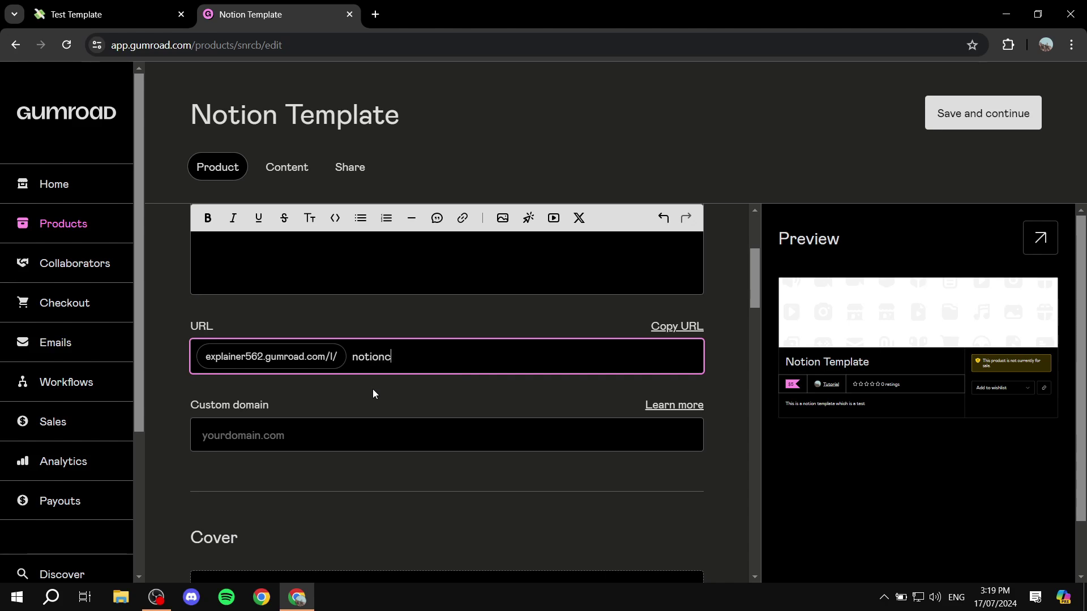
{"action": "type", "text": "ontemplate"}
{"action": "left_click", "coordinate": [373, 390]}
{"action": "scroll", "coordinate": [372, 391], "scroll_direction": "down", "scroll_amount": 1}
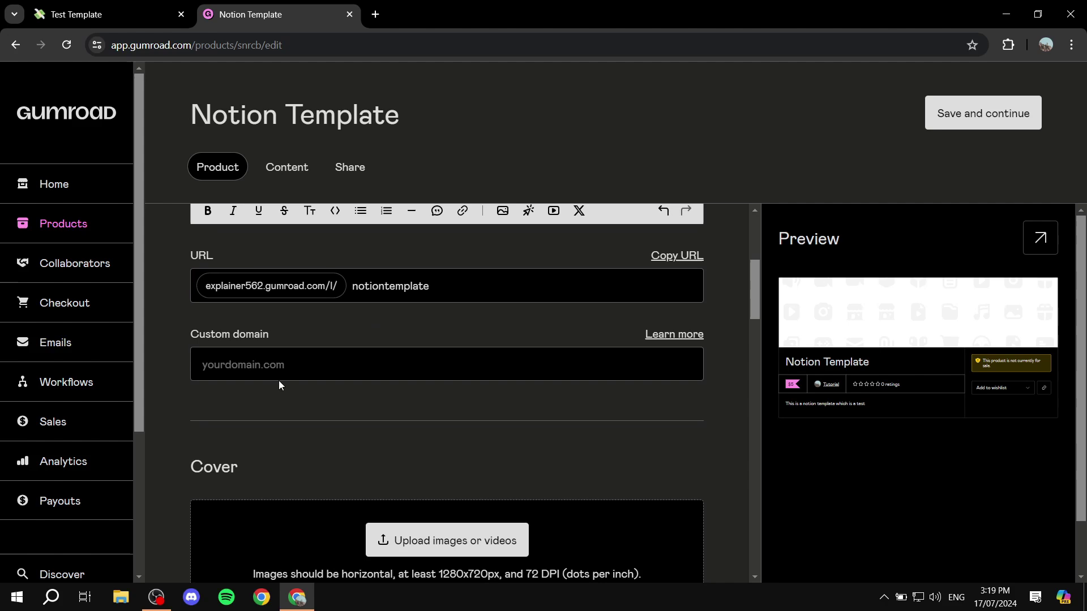
{"action": "left_click", "coordinate": [353, 355]}
{"action": "left_click", "coordinate": [332, 329]}
Step: Upload the "TUTORIAL" image from the Explainer Media folder on the Desktop as the product's cover
{"action": "scroll", "coordinate": [368, 339], "scroll_direction": "down", "scroll_amount": 3}
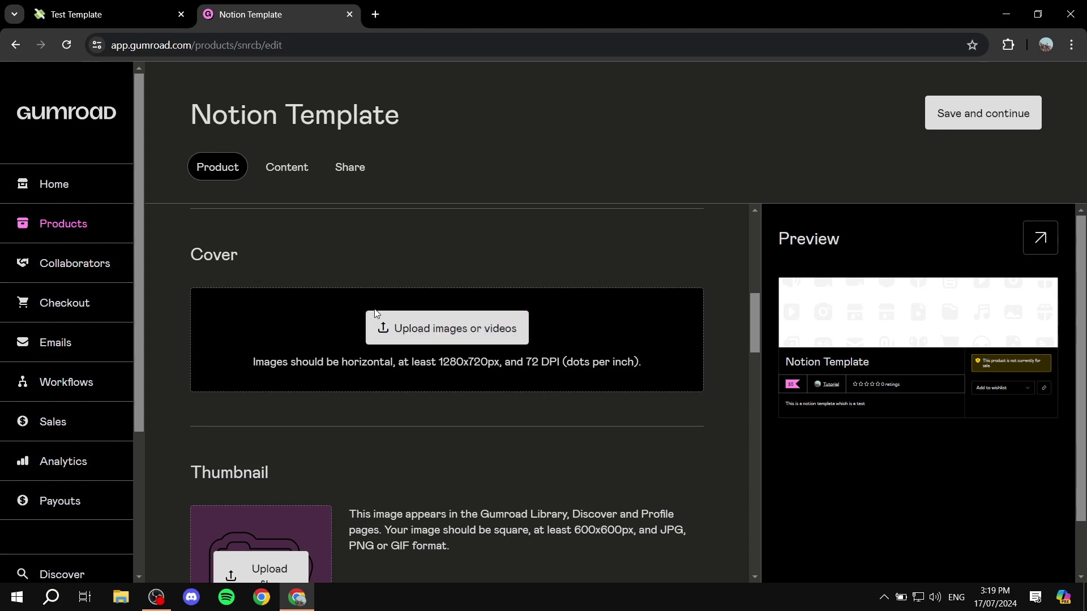
{"action": "scroll", "coordinate": [556, 364], "scroll_direction": "down", "scroll_amount": 1}
{"action": "scroll", "coordinate": [555, 364], "scroll_direction": "down", "scroll_amount": 1}
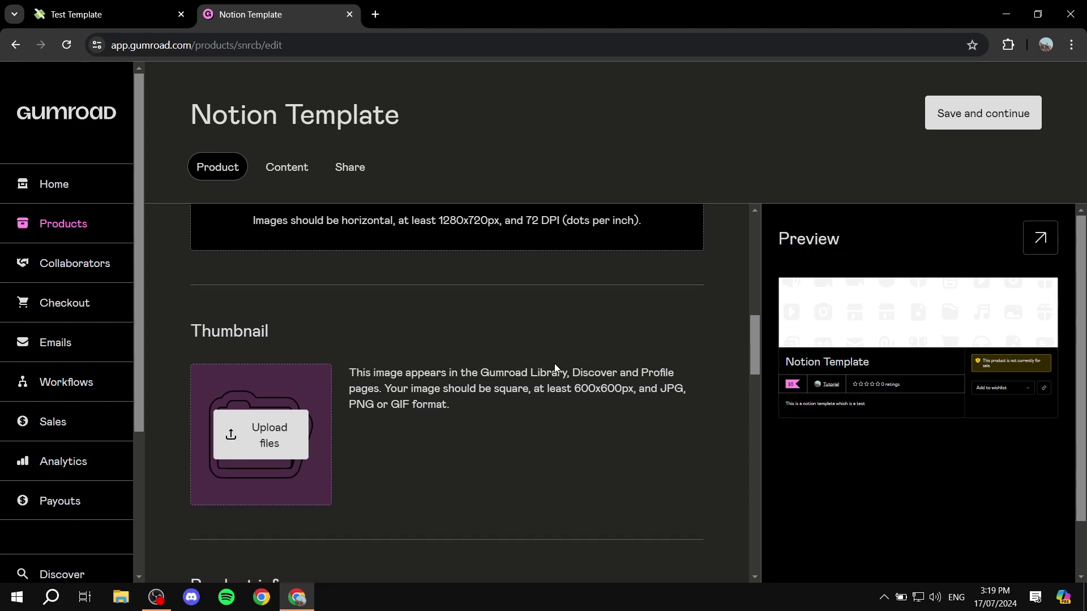
{"action": "scroll", "coordinate": [554, 365], "scroll_direction": "up", "scroll_amount": 5}
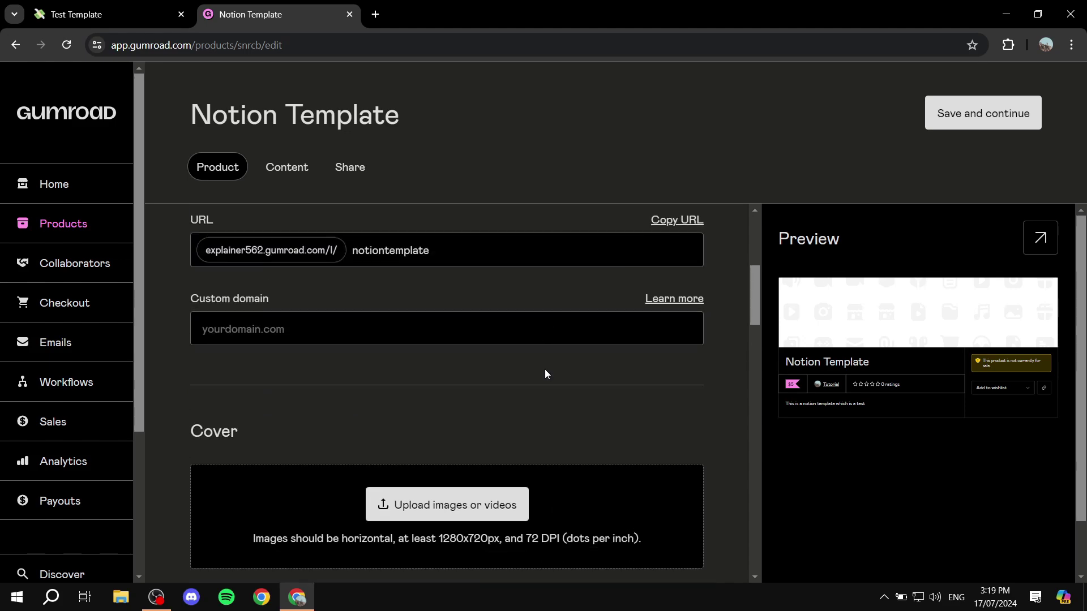
{"action": "scroll", "coordinate": [545, 373], "scroll_direction": "down", "scroll_amount": 3}
{"action": "left_click", "coordinate": [498, 324]}
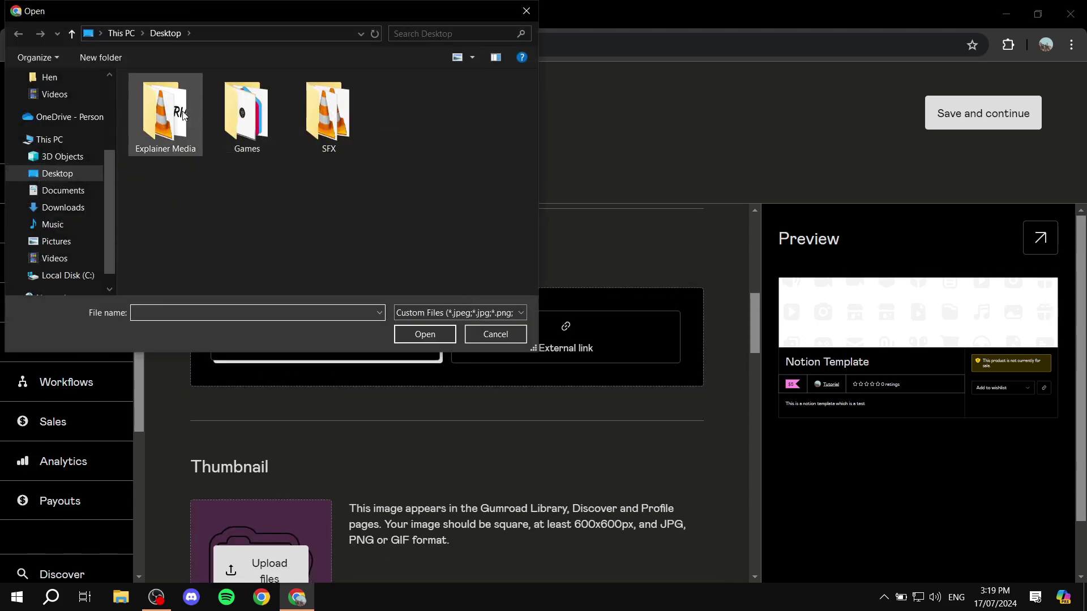
{"action": "double_click", "coordinate": [165, 116]}
{"action": "double_click", "coordinate": [418, 217]}
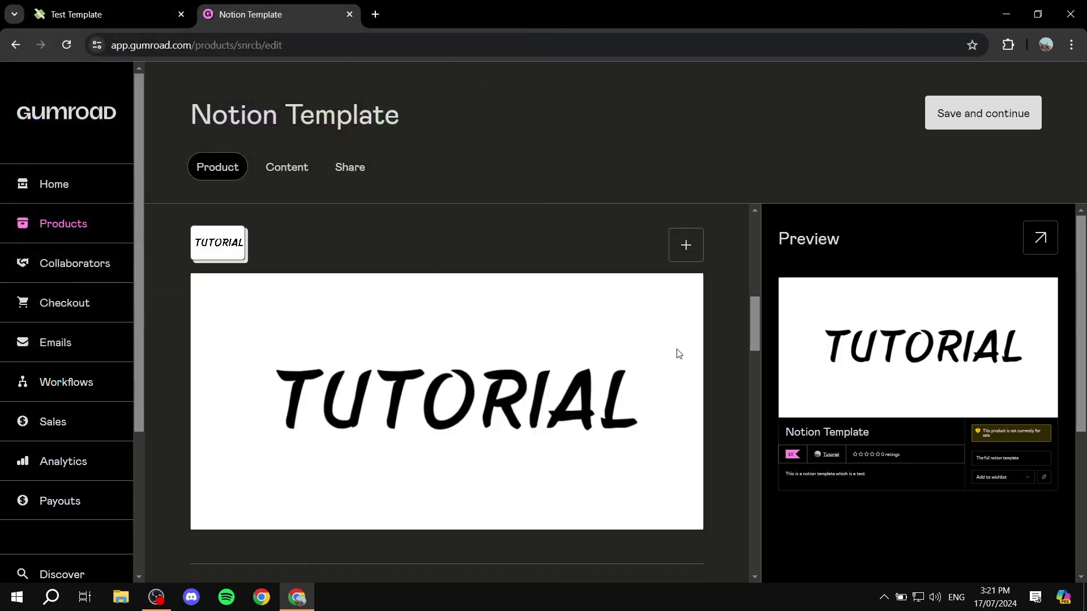
Step: Examine the product's thumbnail, call to action and summary
{"action": "scroll", "coordinate": [466, 413], "scroll_direction": "down", "scroll_amount": 5}
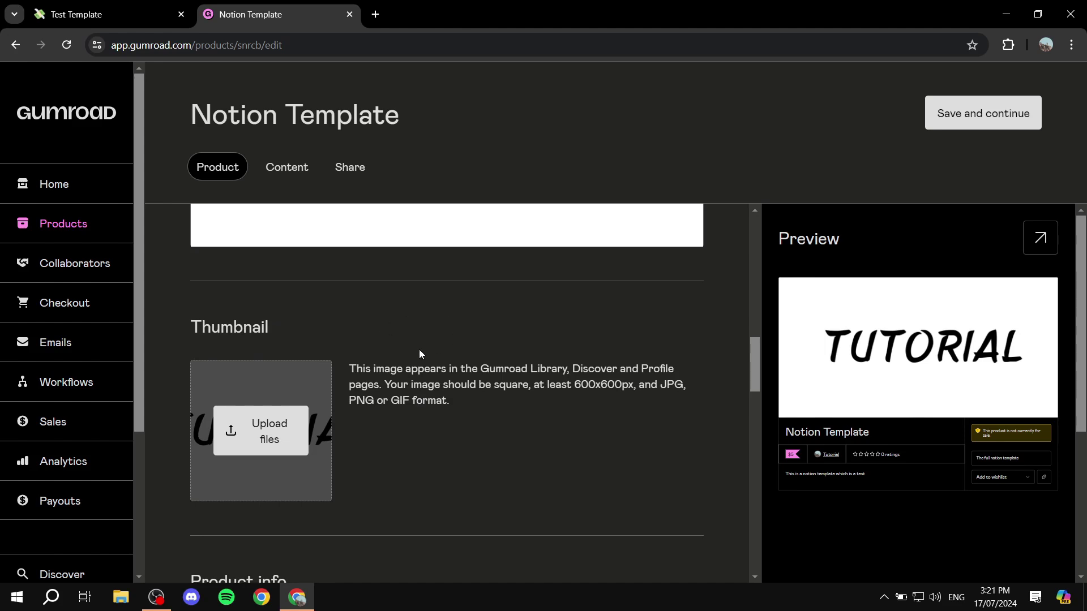
{"action": "scroll", "coordinate": [339, 339], "scroll_direction": "down", "scroll_amount": 2}
{"action": "scroll", "coordinate": [279, 305], "scroll_direction": "up", "scroll_amount": 2}
{"action": "scroll", "coordinate": [279, 317], "scroll_direction": "down", "scroll_amount": 4}
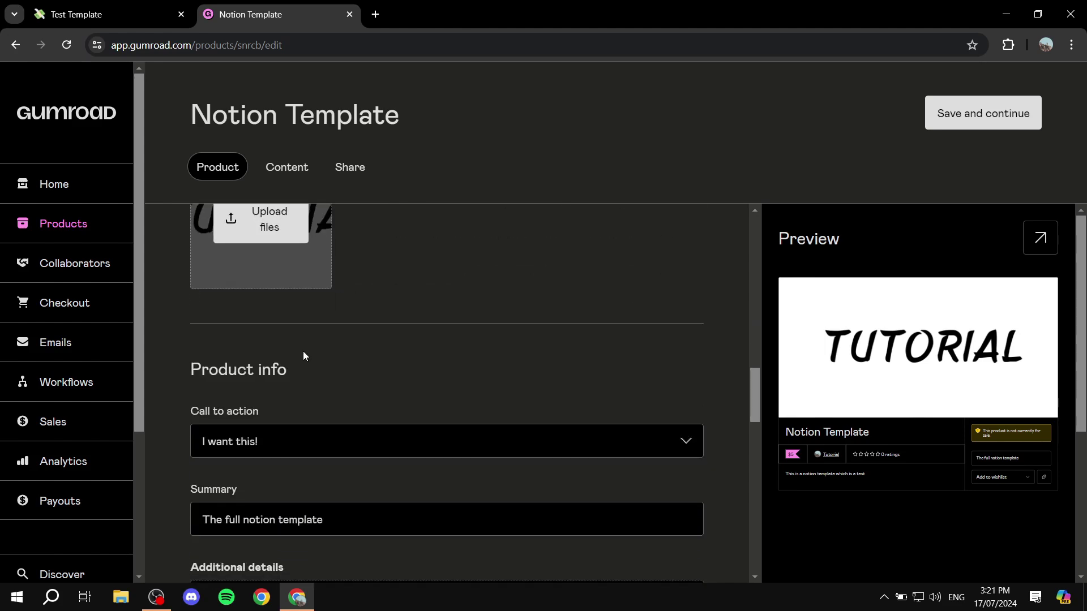
{"action": "scroll", "coordinate": [244, 367], "scroll_direction": "down", "scroll_amount": 1}
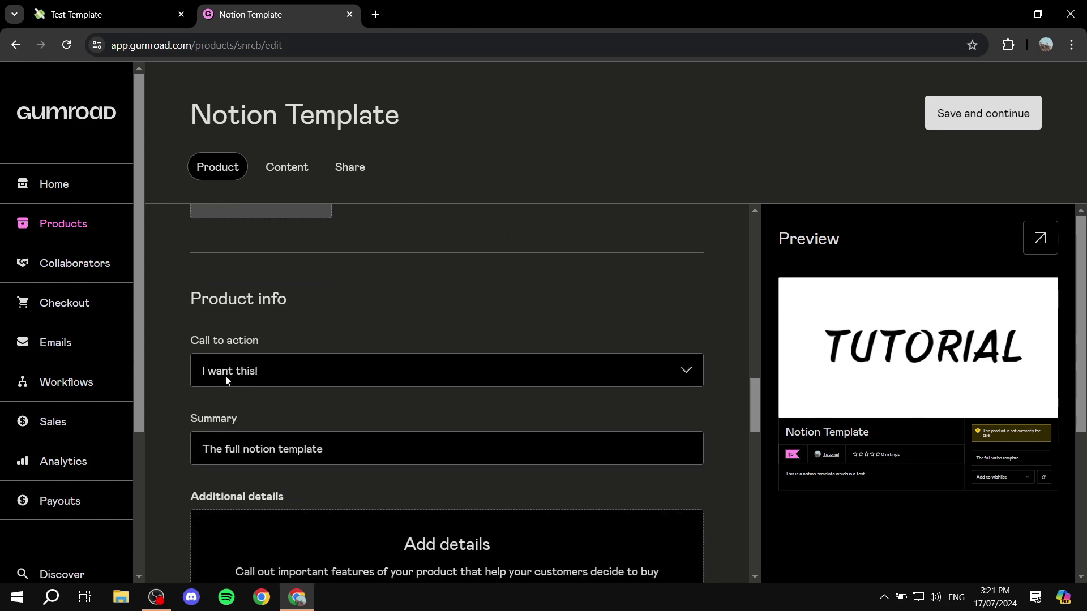
{"action": "left_click_drag", "start_coordinate": [193, 341], "coordinate": [274, 340]}
{"action": "left_click", "coordinate": [300, 334]}
{"action": "left_click_drag", "start_coordinate": [364, 446], "coordinate": [188, 447]}
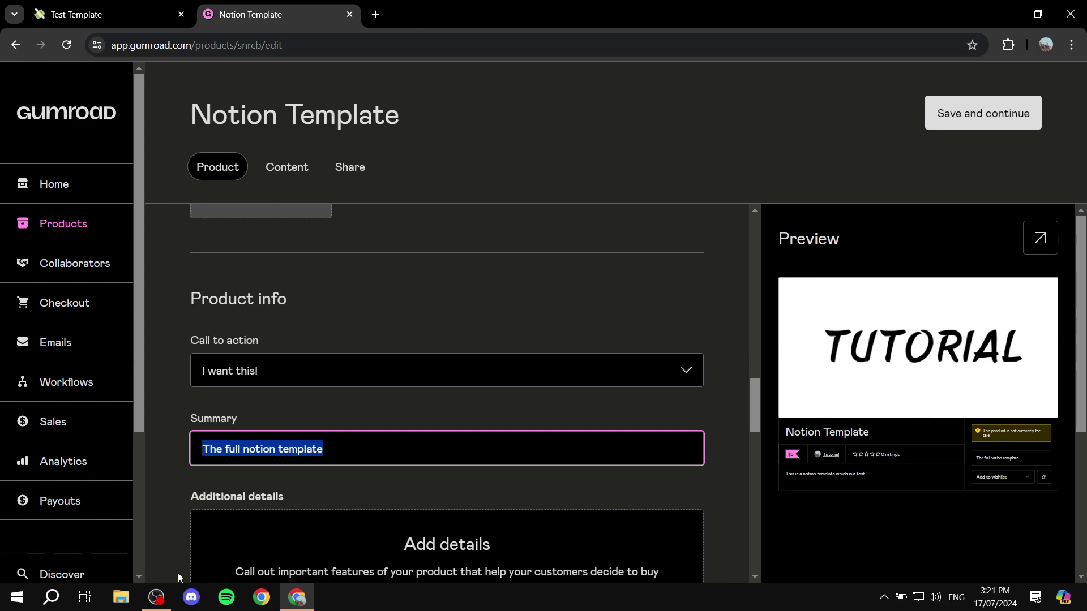
{"action": "left_click", "coordinate": [374, 402]}
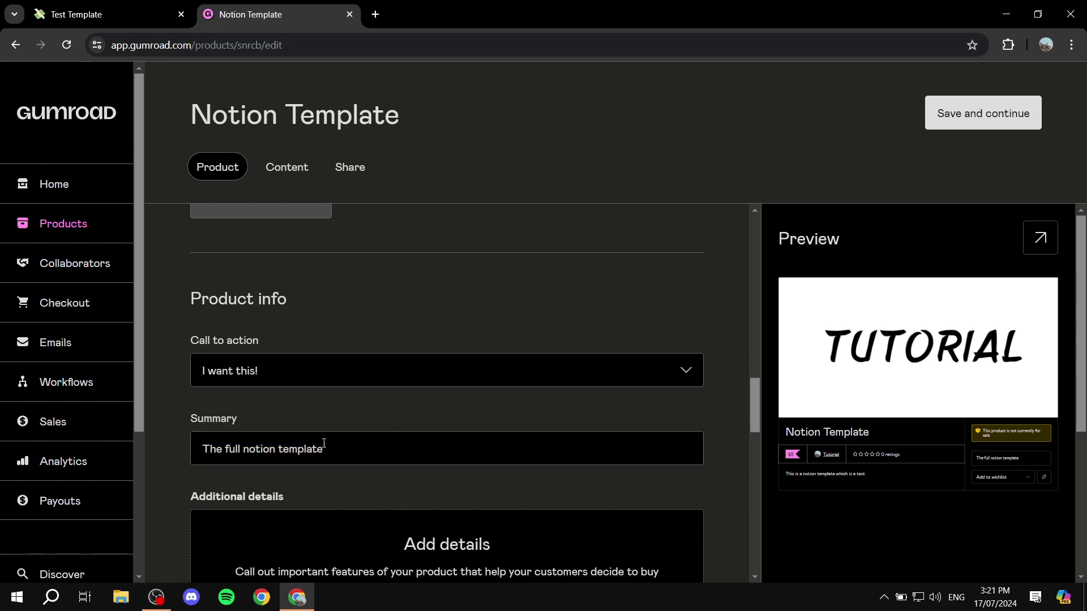
{"action": "left_click_drag", "start_coordinate": [324, 443], "coordinate": [195, 446]}
{"action": "left_click", "coordinate": [337, 408]}
{"action": "left_click_drag", "start_coordinate": [191, 341], "coordinate": [276, 341]}
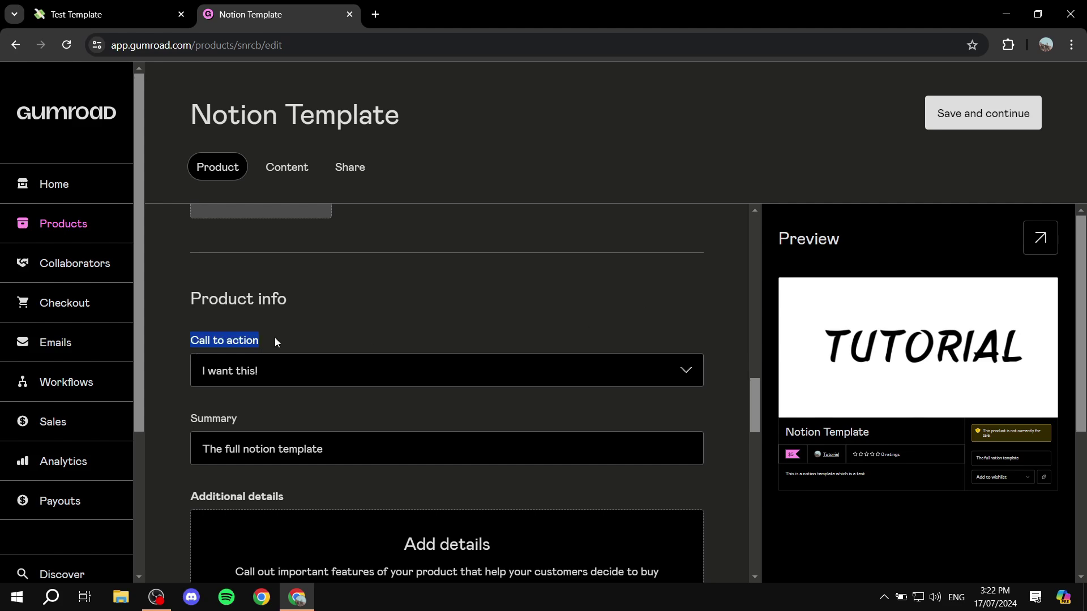
{"action": "left_click", "coordinate": [283, 342]}
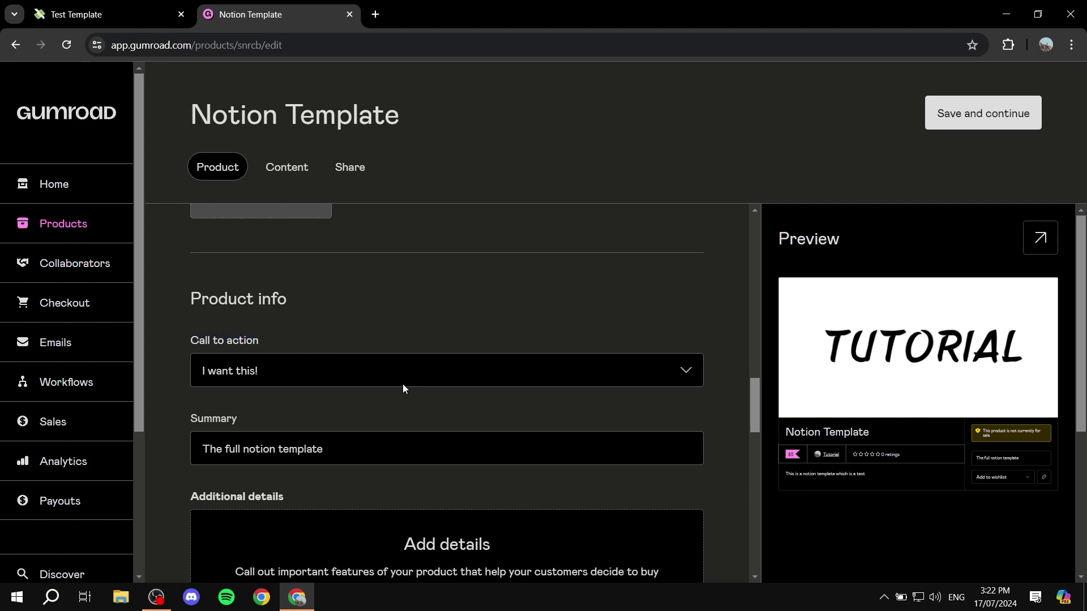
Step: Choose "I want this!" as the call to action and check the product's summary text
{"action": "left_click", "coordinate": [675, 368]}
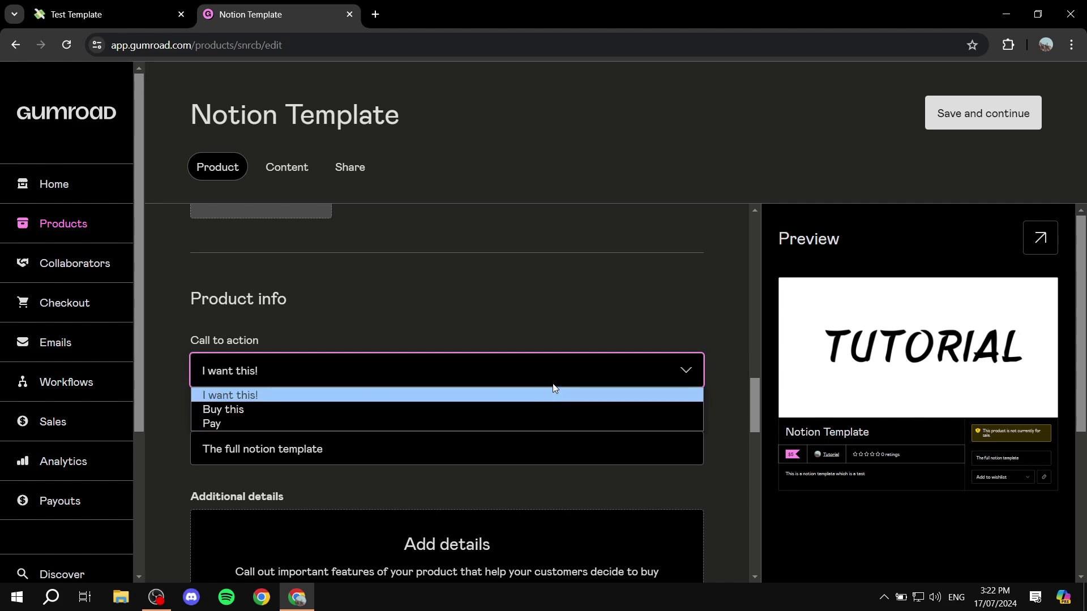
{"action": "left_click", "coordinate": [485, 398]}
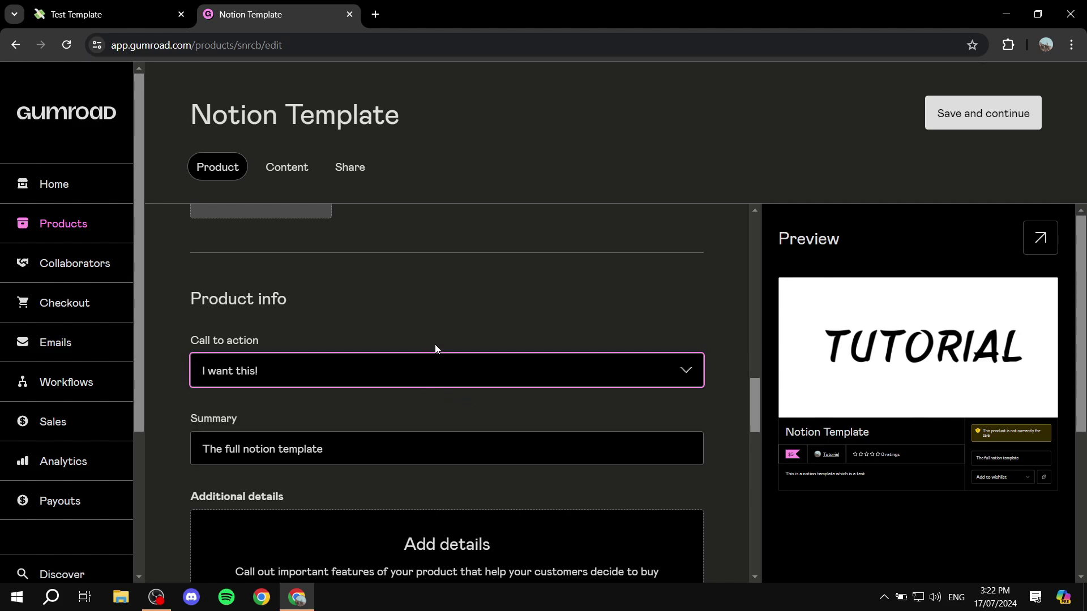
{"action": "scroll", "coordinate": [434, 351], "scroll_direction": "down", "scroll_amount": 1}
{"action": "left_click_drag", "start_coordinate": [398, 380], "coordinate": [197, 388]}
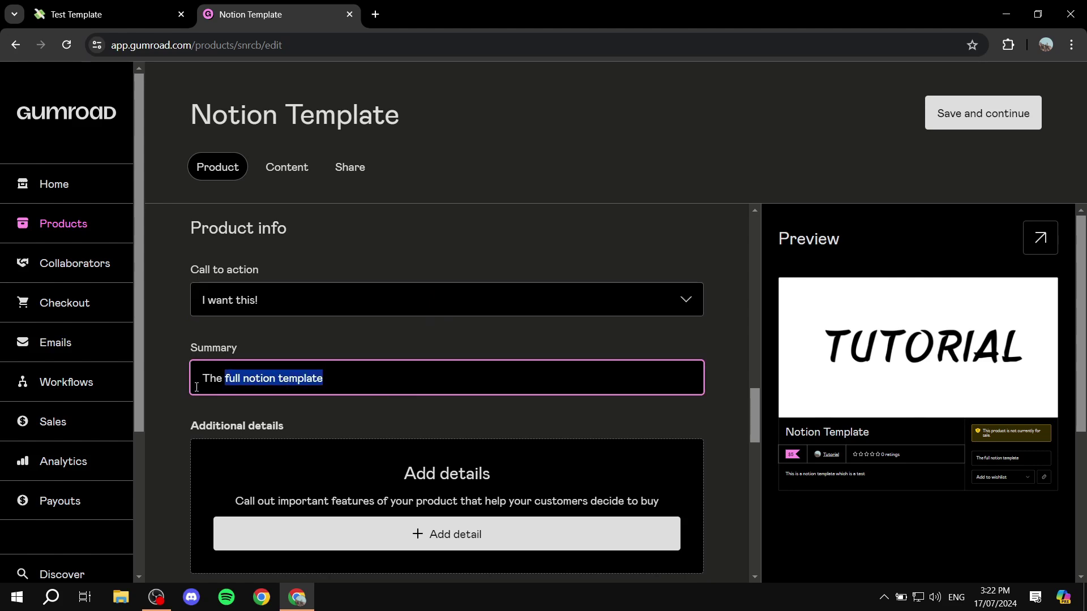
{"action": "left_click", "coordinate": [983, 462]}
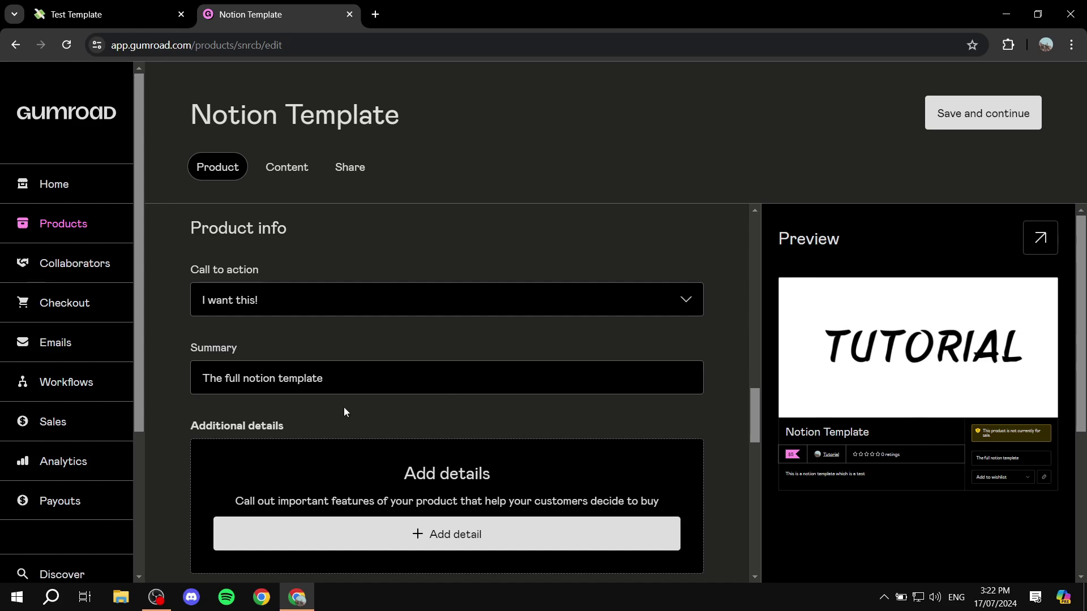
Step: Look over the additional details, the Circle and Discord integrations, and the pricing section
{"action": "scroll", "coordinate": [344, 411], "scroll_direction": "down", "scroll_amount": 1}
{"action": "left_click_drag", "start_coordinate": [185, 354], "coordinate": [312, 350]}
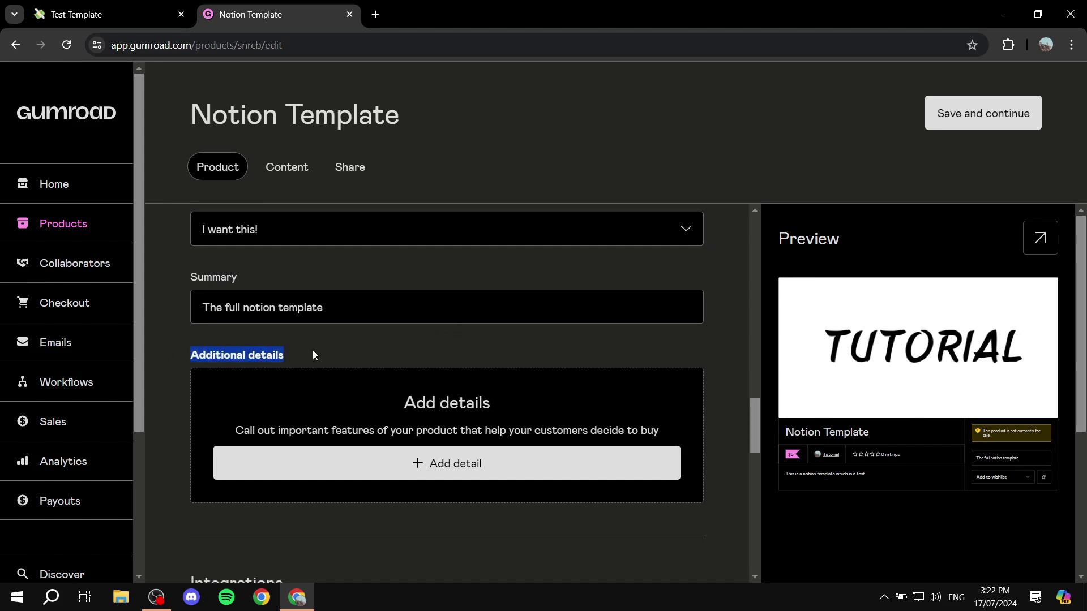
{"action": "left_click", "coordinate": [312, 351]}
{"action": "scroll", "coordinate": [311, 352], "scroll_direction": "down", "scroll_amount": 5}
{"action": "scroll", "coordinate": [309, 354], "scroll_direction": "up", "scroll_amount": 1}
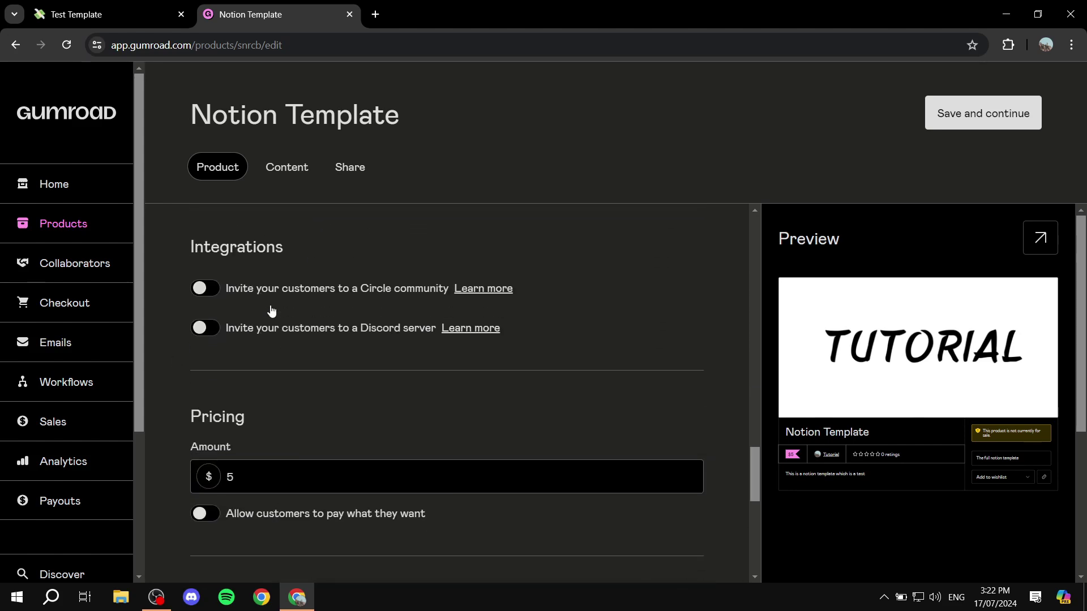
{"action": "left_click_drag", "start_coordinate": [177, 303], "coordinate": [283, 293]}
{"action": "left_click", "coordinate": [283, 294]}
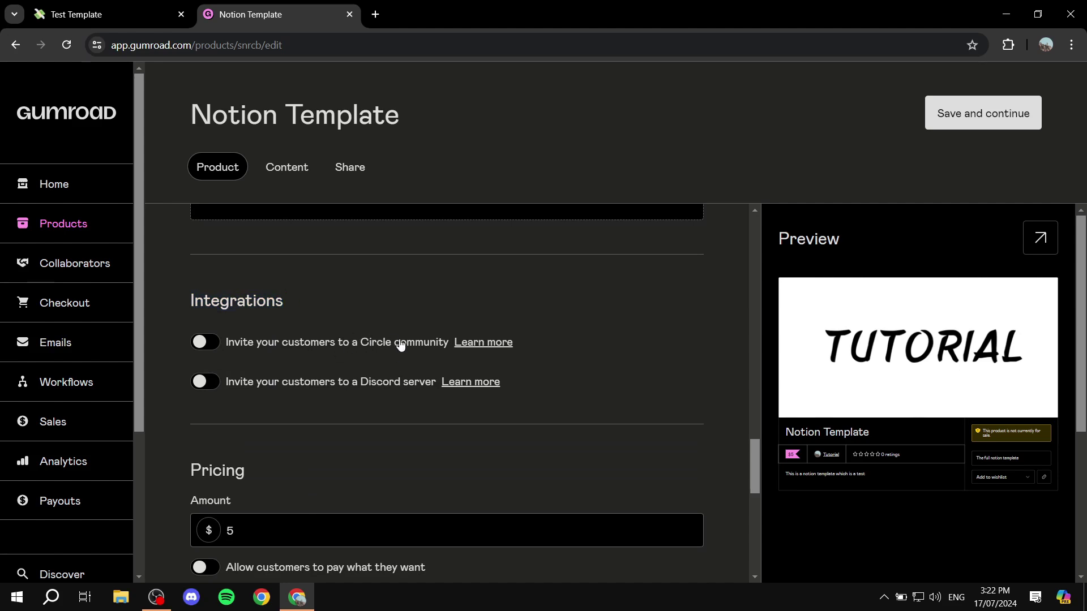
{"action": "scroll", "coordinate": [401, 344], "scroll_direction": "down", "scroll_amount": 4}
{"action": "left_click_drag", "start_coordinate": [252, 265], "coordinate": [192, 253]}
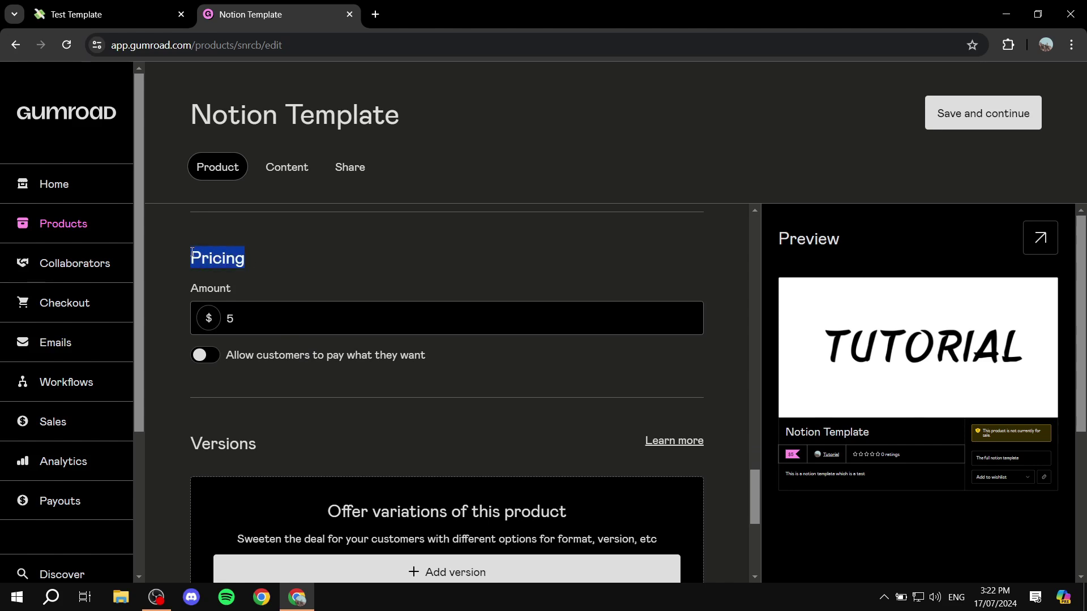
{"action": "left_click", "coordinate": [306, 251]}
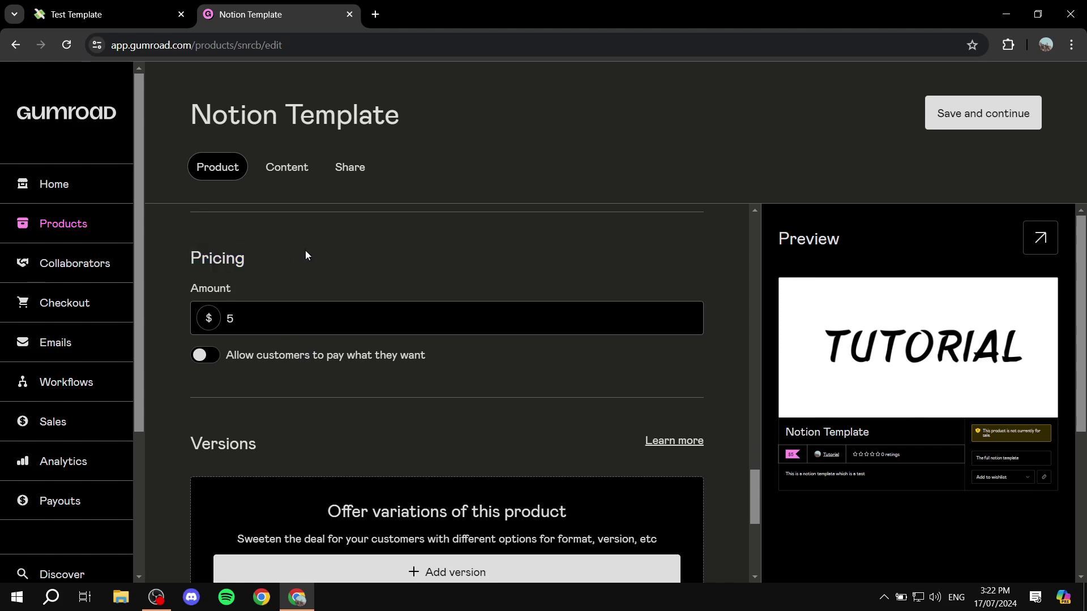
Step: Try allowing customers to pay what they want, and change the product's amount to $2
{"action": "left_click", "coordinate": [209, 312]}
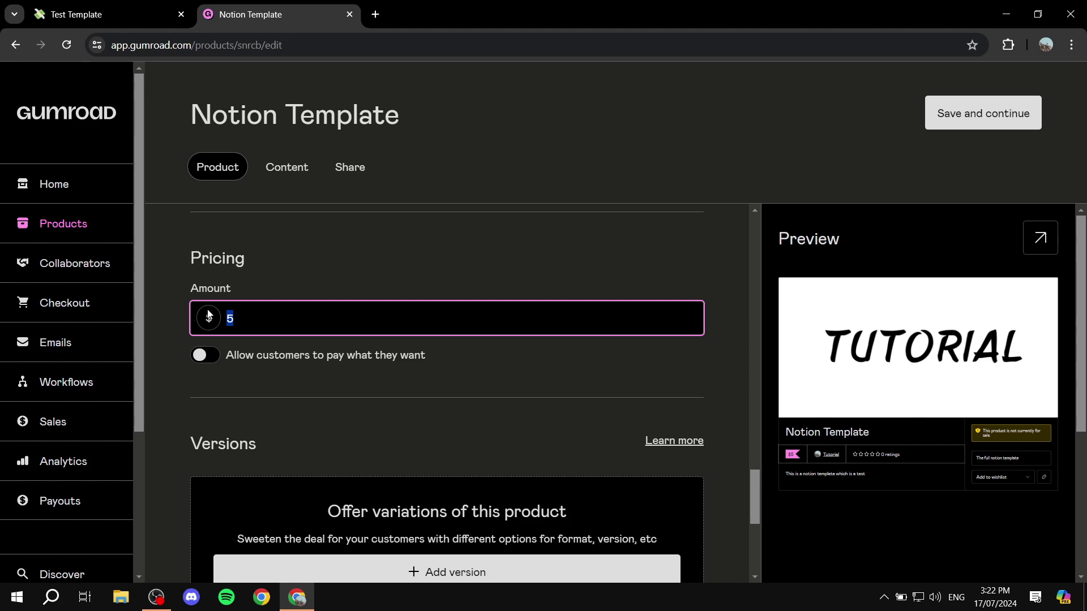
{"action": "left_click", "coordinate": [198, 358]}
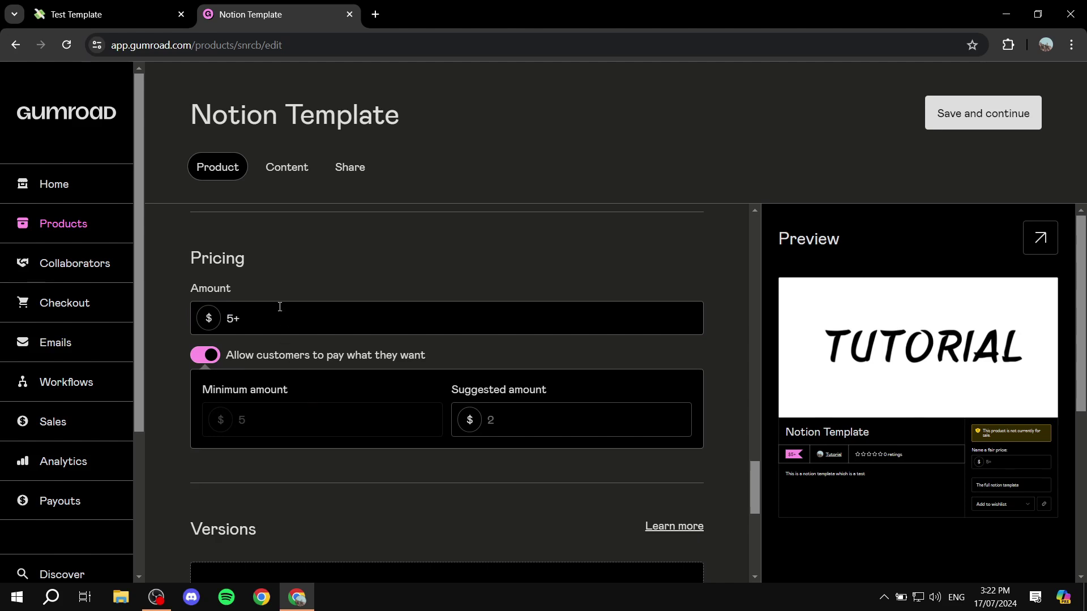
{"action": "left_click", "coordinate": [253, 313]}
{"action": "type", "text": "4"}
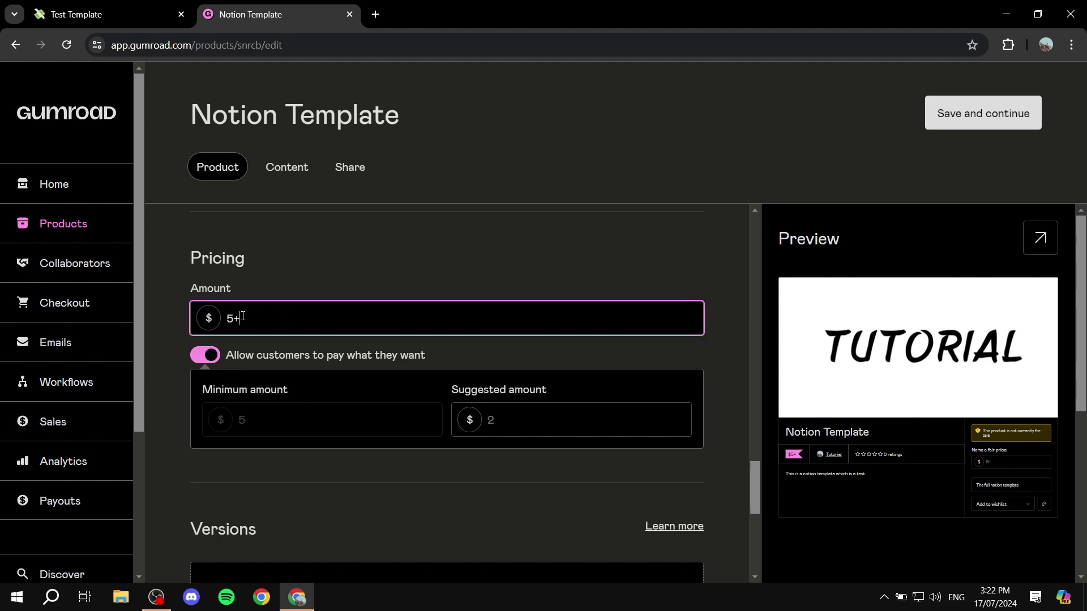
{"action": "key", "text": "BackSpace"}
{"action": "left_click", "coordinate": [274, 274]}
{"action": "left_click", "coordinate": [218, 316]}
{"action": "key", "text": "ctrl+a"}
{"action": "type", "text": "2"}
{"action": "left_click", "coordinate": [217, 341]}
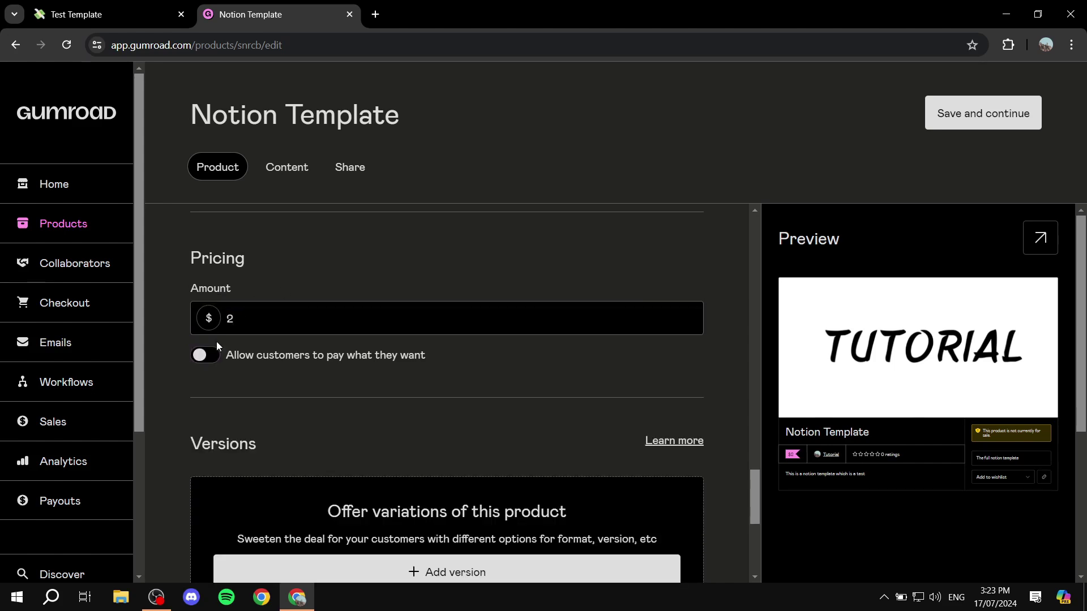
Step: Allow customers to pay what they want with a suggested amount of $5
{"action": "left_click", "coordinate": [203, 356]}
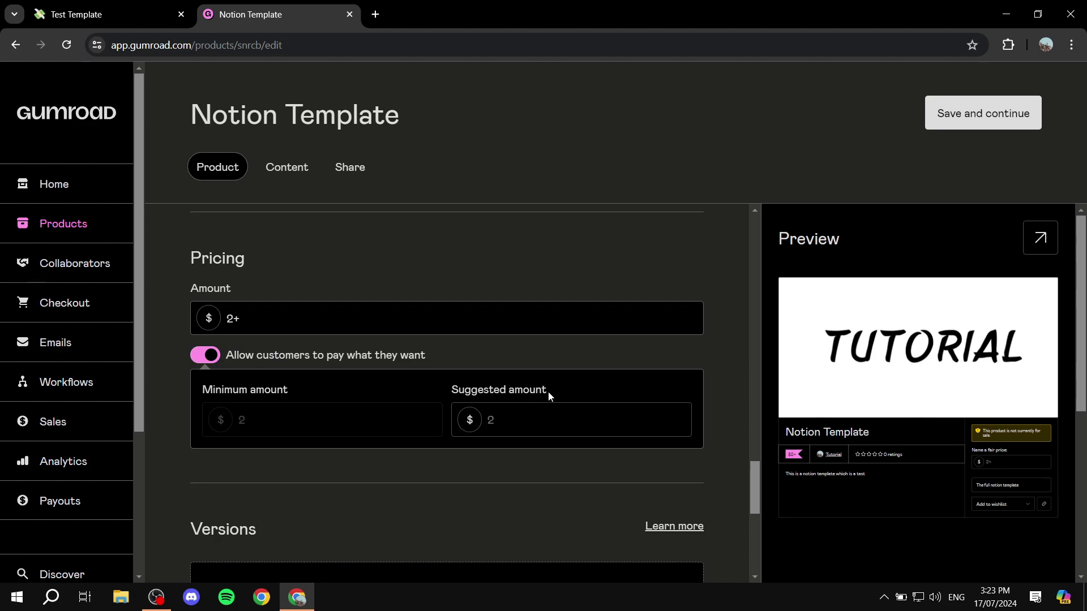
{"action": "left_click_drag", "start_coordinate": [548, 391], "coordinate": [453, 388]}
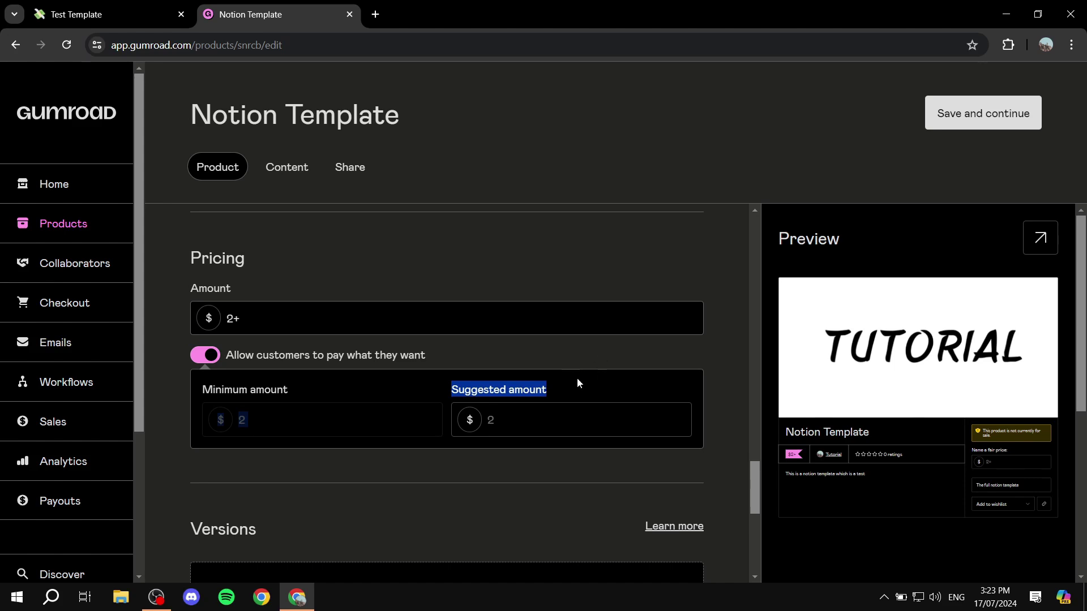
{"action": "left_click", "coordinate": [564, 416]}
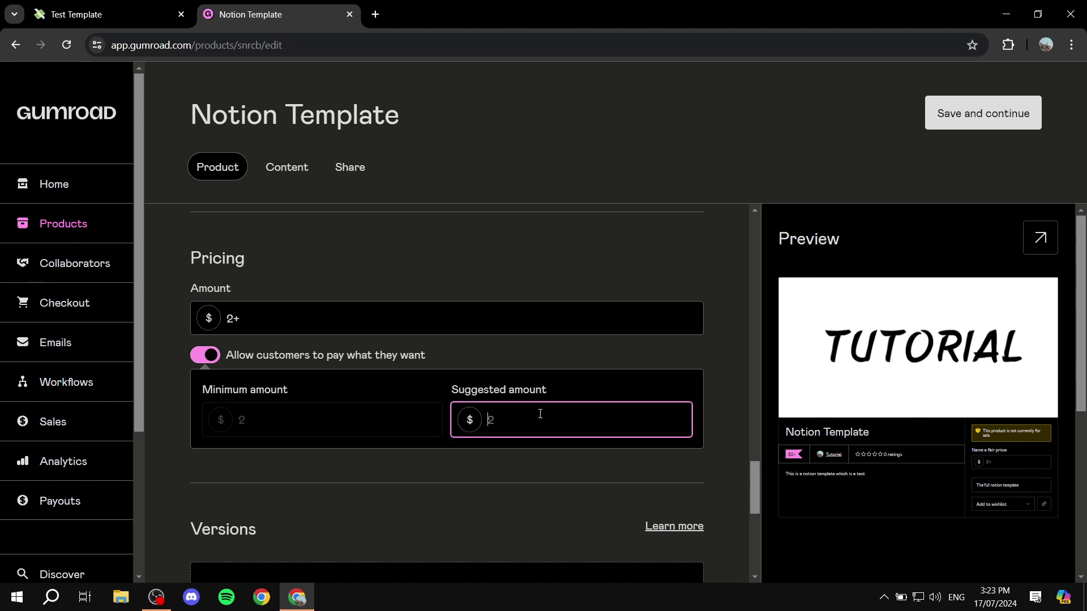
{"action": "type", "text": "5"}
{"action": "left_click", "coordinate": [538, 350]}
Step: Turn off pay-what-you-want pricing and set the product's amount to $5
{"action": "left_click", "coordinate": [207, 354]}
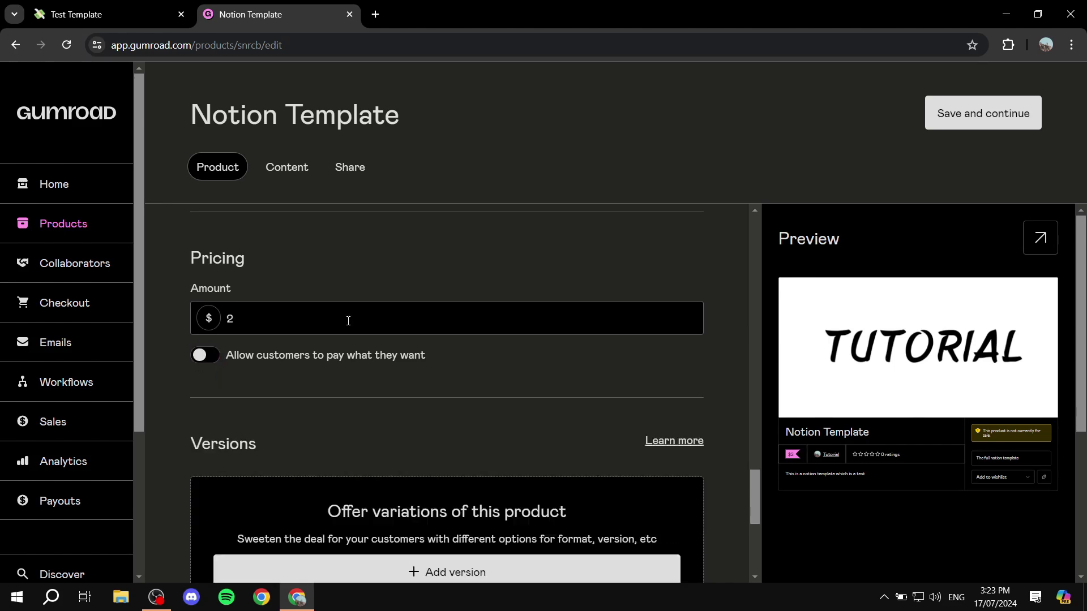
{"action": "double_click", "coordinate": [346, 318]}
{"action": "type", "text": "5"}
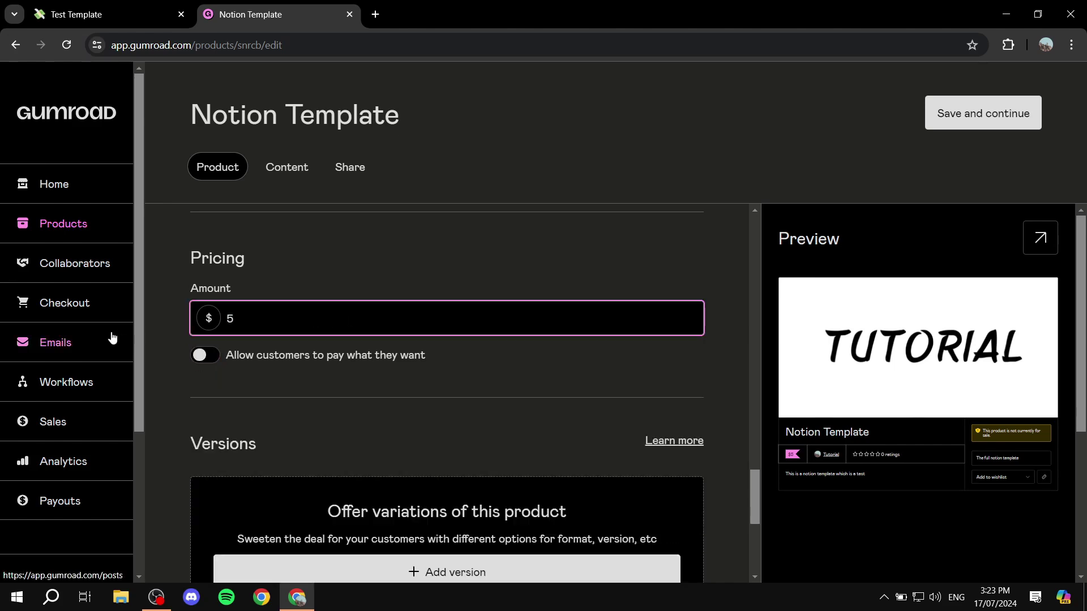
{"action": "left_click", "coordinate": [262, 234]}
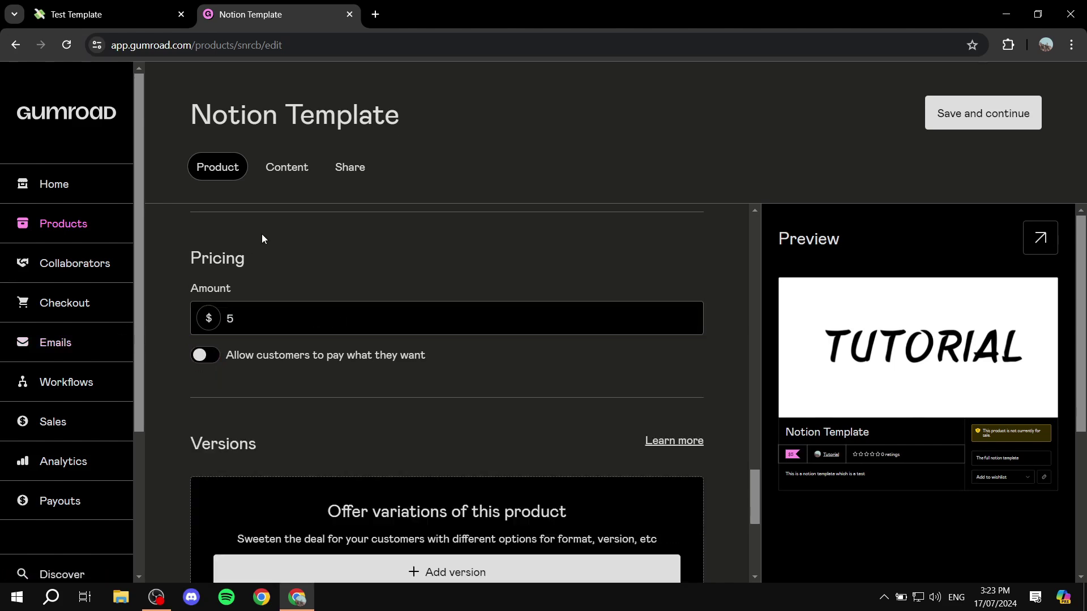
Step: Look over the product's Versions section and its settings for sales limits, quantity, sales count, VAT and refund policy
{"action": "scroll", "coordinate": [297, 277], "scroll_direction": "down", "scroll_amount": 3}
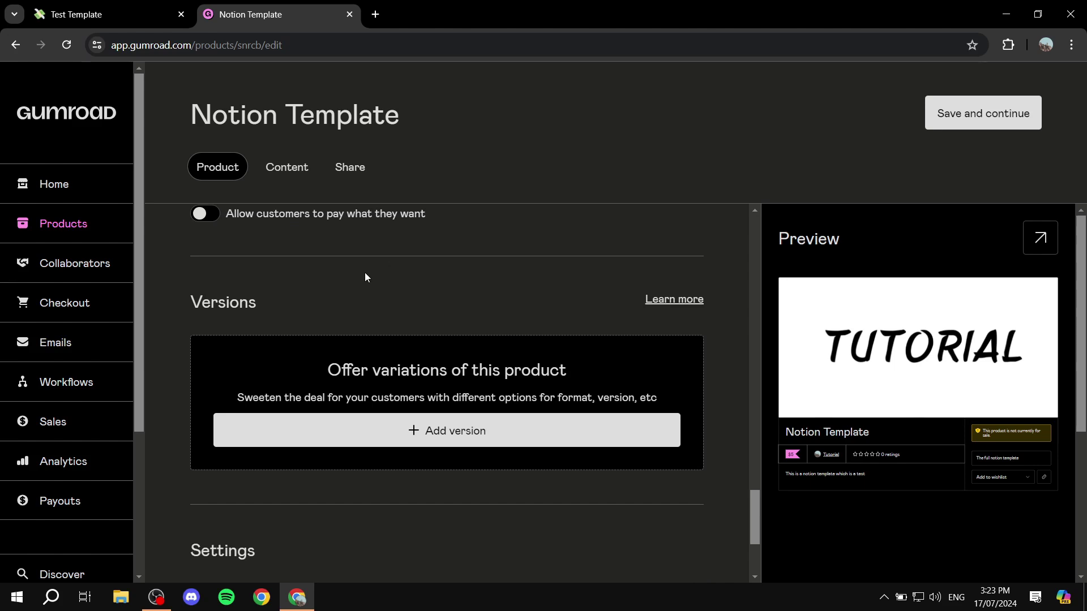
{"action": "scroll", "coordinate": [365, 278], "scroll_direction": "down", "scroll_amount": 1}
{"action": "left_click_drag", "start_coordinate": [211, 232], "coordinate": [301, 223]}
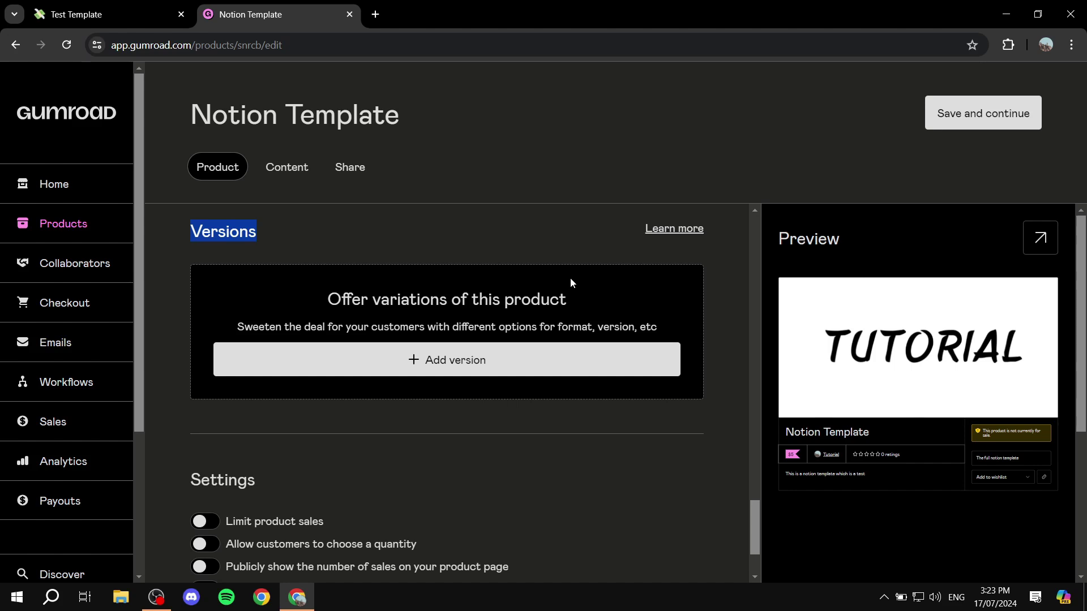
{"action": "scroll", "coordinate": [569, 278], "scroll_direction": "down", "scroll_amount": 2}
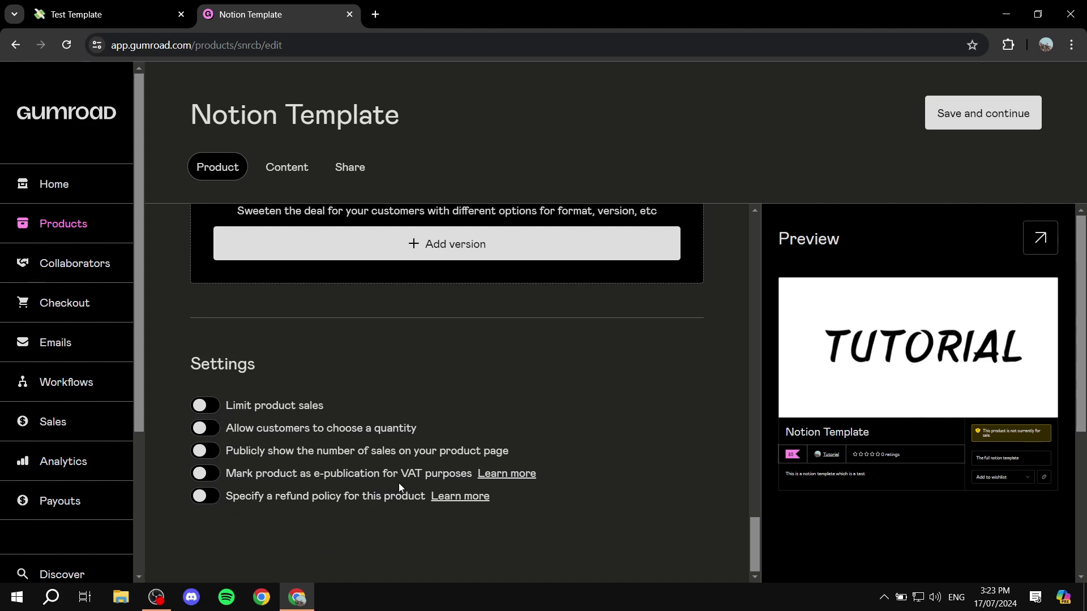
{"action": "left_click_drag", "start_coordinate": [438, 476], "coordinate": [385, 477]}
{"action": "left_click_drag", "start_coordinate": [290, 497], "coordinate": [396, 526]}
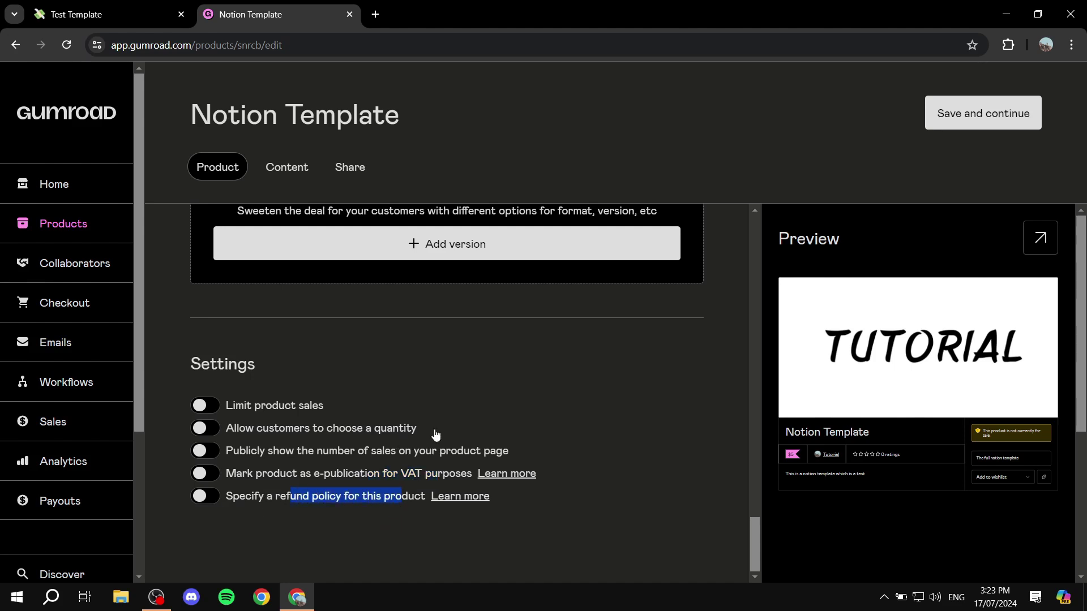
{"action": "left_click", "coordinate": [515, 429]}
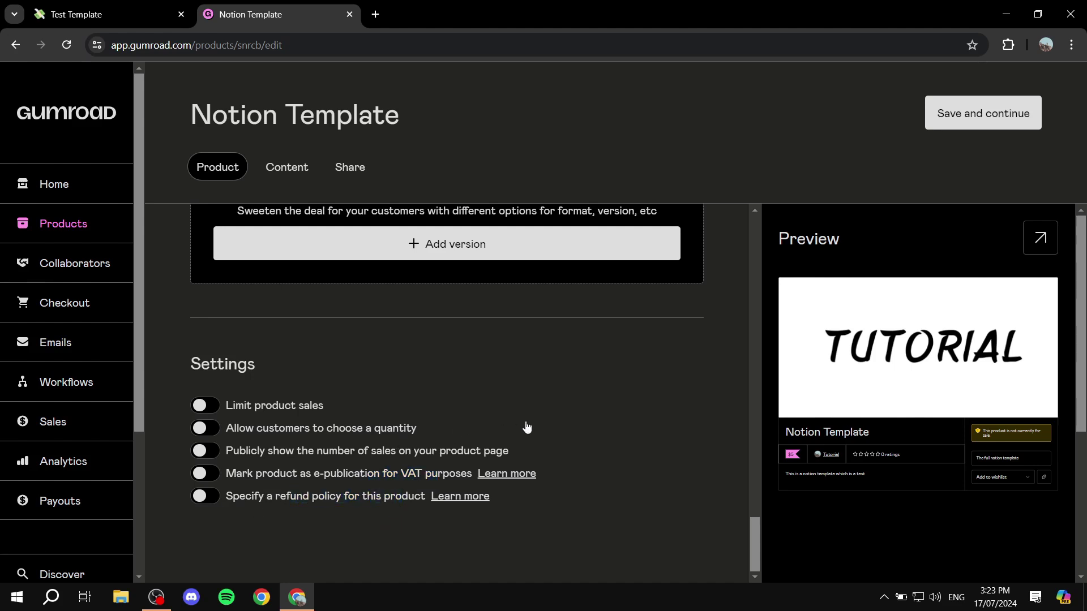
{"action": "left_click", "coordinate": [401, 432]}
Step: Save the product details and continue to the empty content editor for the Notion Template product
{"action": "scroll", "coordinate": [631, 407], "scroll_direction": "up", "scroll_amount": 15}
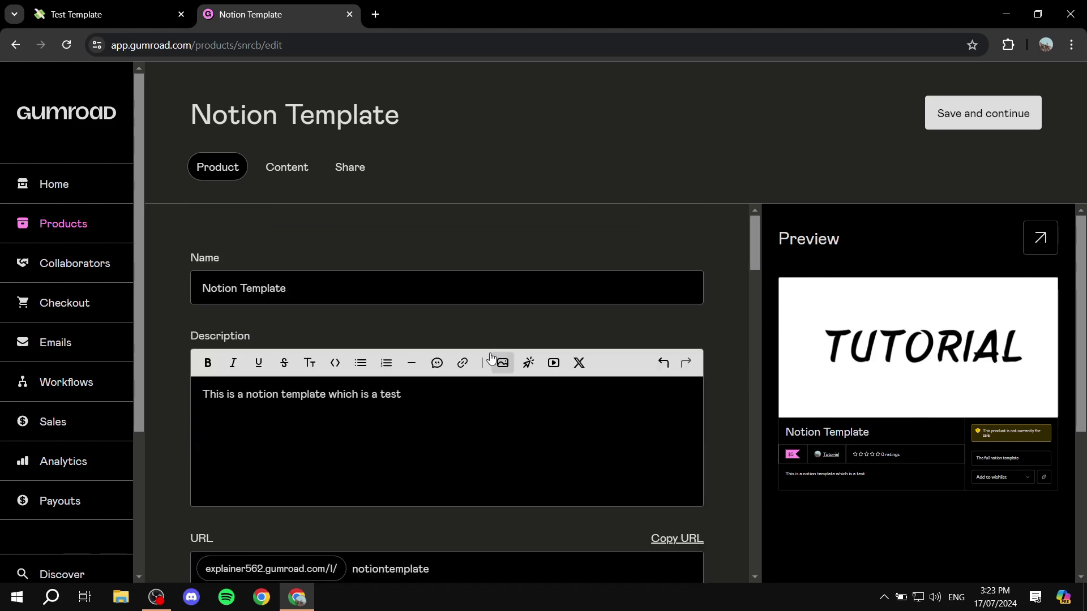
{"action": "left_click", "coordinate": [957, 116]}
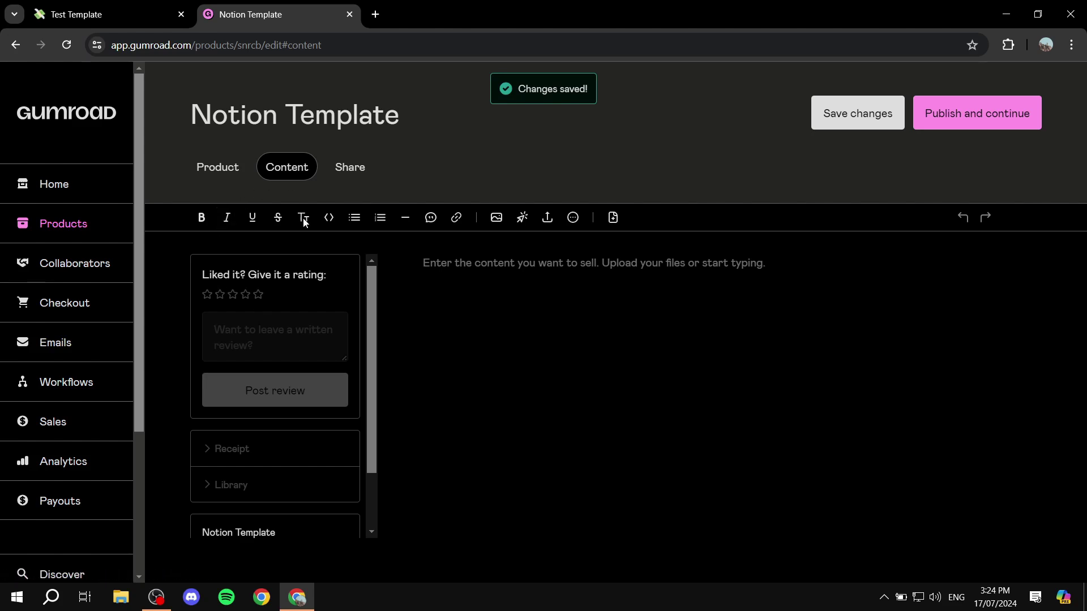
{"action": "left_click", "coordinate": [459, 272]}
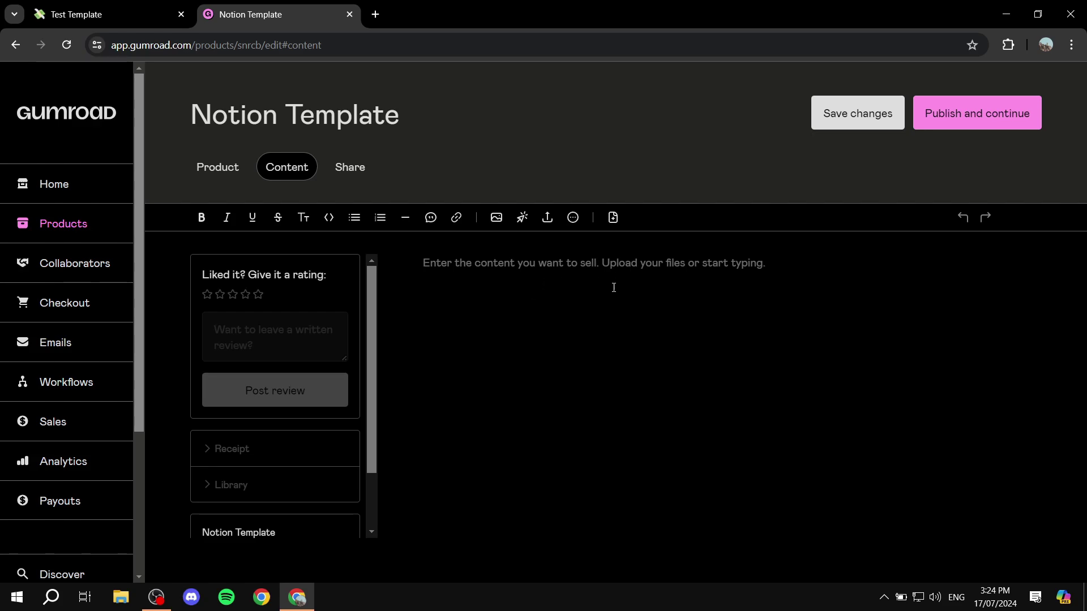
Step: Switch to Notion and copy the share link of the Test Template page
{"action": "key", "text": "ctrl+shift+Tab"}
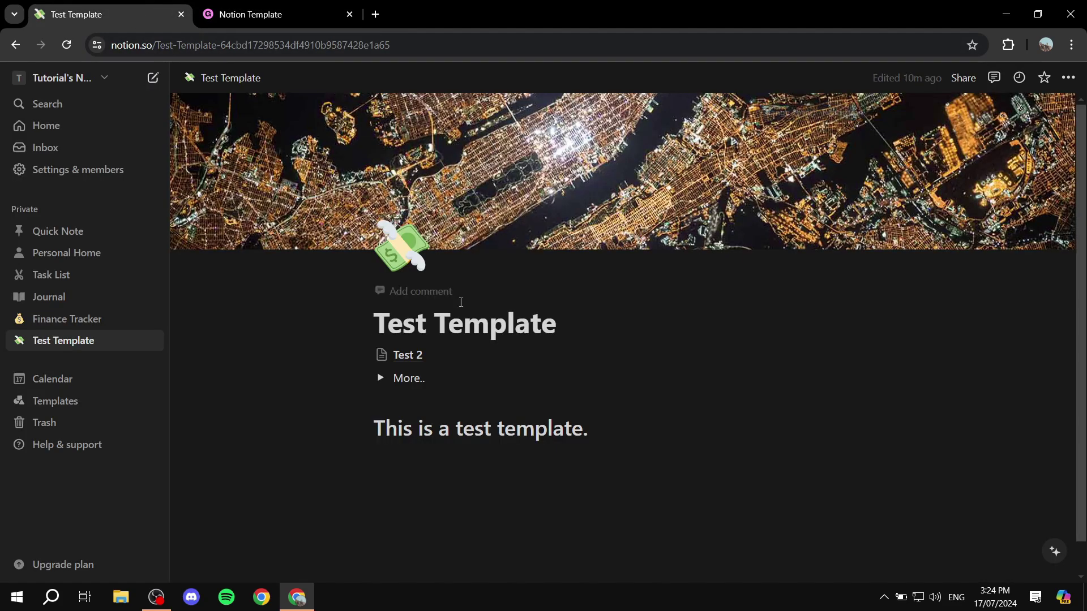
{"action": "left_click", "coordinate": [90, 319]}
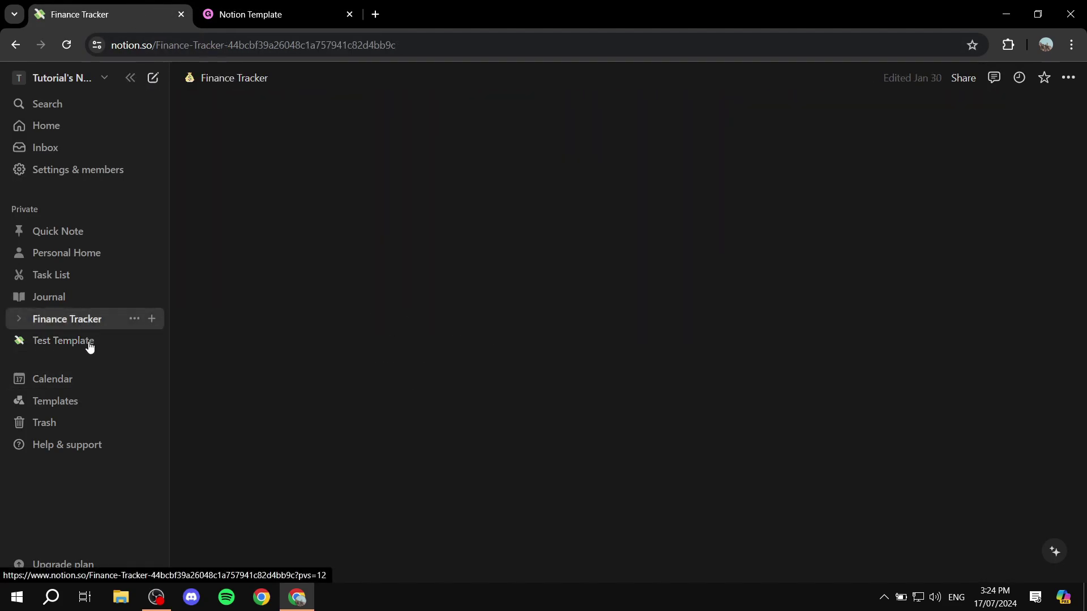
{"action": "left_click", "coordinate": [89, 343]}
{"action": "left_click", "coordinate": [1068, 79]}
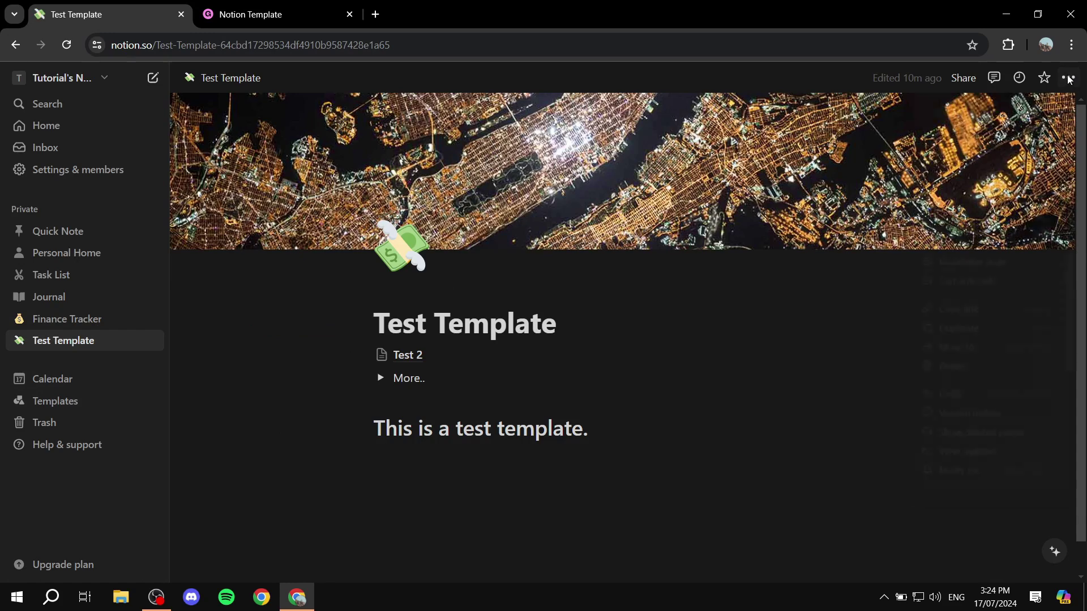
{"action": "left_click", "coordinate": [1045, 78]}
{"action": "left_click", "coordinate": [963, 78]}
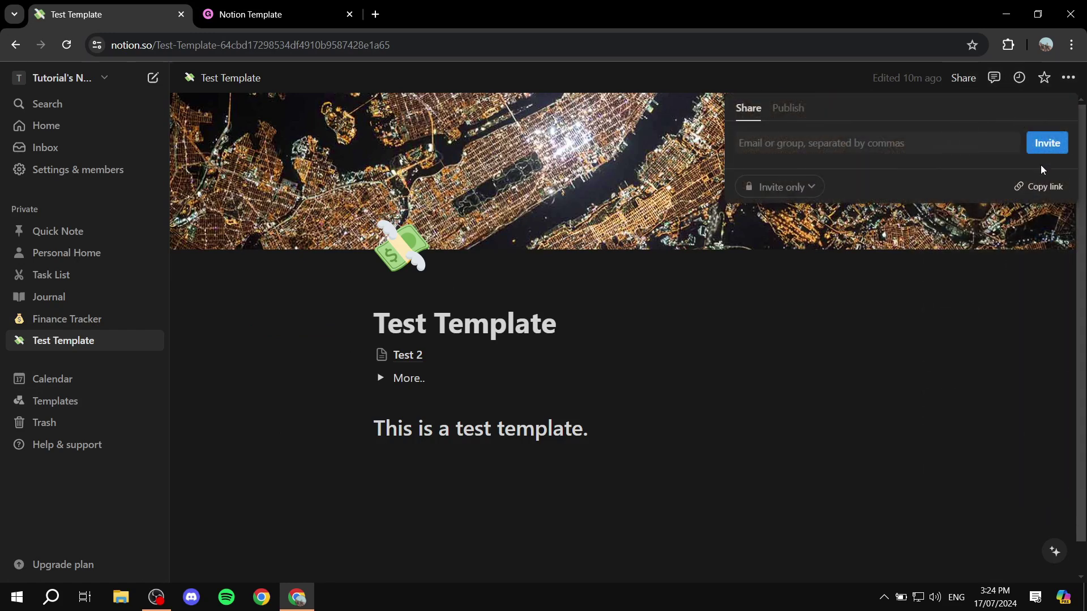
{"action": "left_click", "coordinate": [1041, 186]}
Step: Return to Gumroad and paste the copied Test Template link as the product's content
{"action": "key", "text": "ctrl+Tab"}
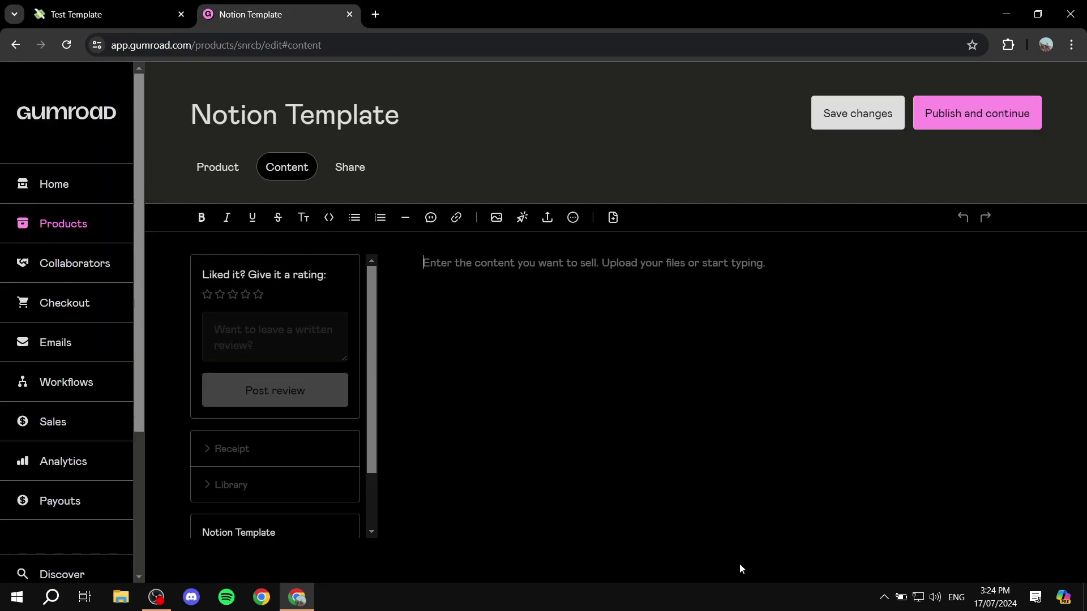
{"action": "left_click", "coordinate": [657, 293]}
{"action": "key", "text": "ctrl+v"}
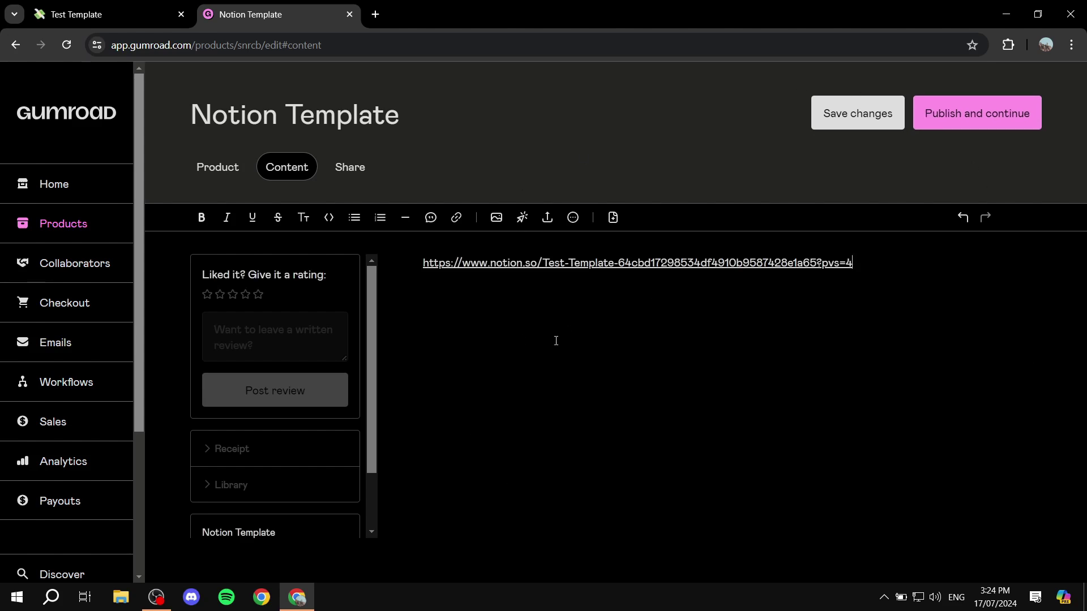
Step: Publish the Notion Template product and continue to its sharing options
{"action": "left_click", "coordinate": [451, 299]}
{"action": "left_click", "coordinate": [479, 287]}
{"action": "scroll", "coordinate": [317, 384], "scroll_direction": "down", "scroll_amount": 2}
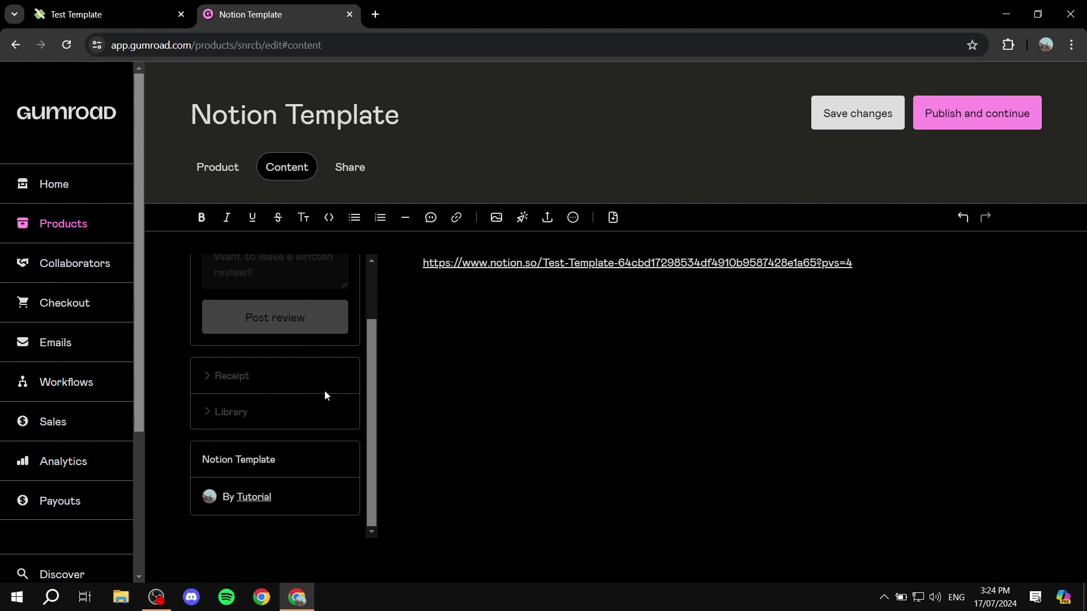
{"action": "left_click", "coordinate": [976, 125]}
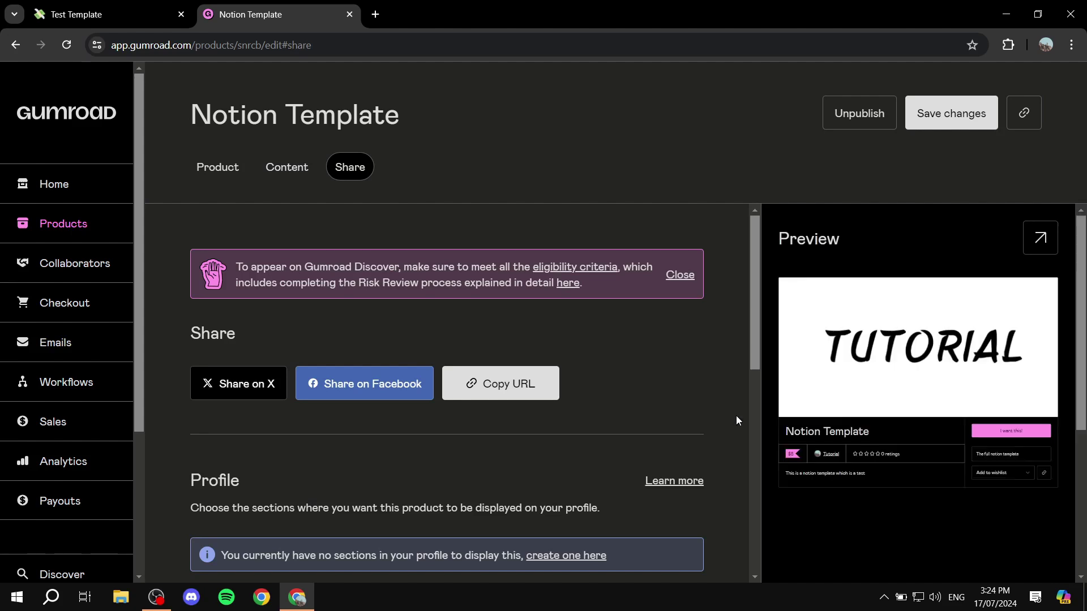